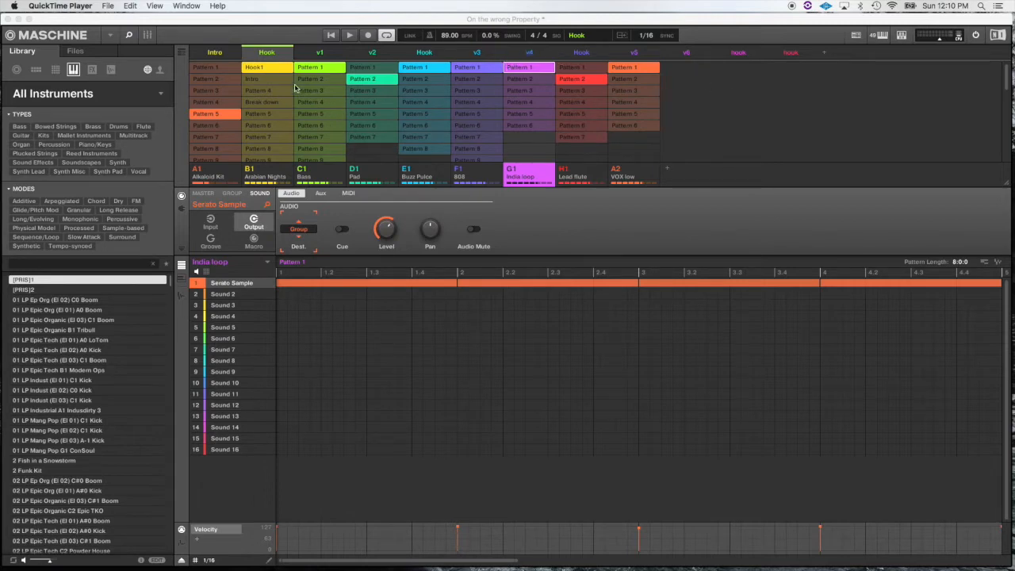
Step: Append the Intro, first Hook, v1 and v2 sections to the song in that order
{"action": "left_click", "coordinate": [213, 52]}
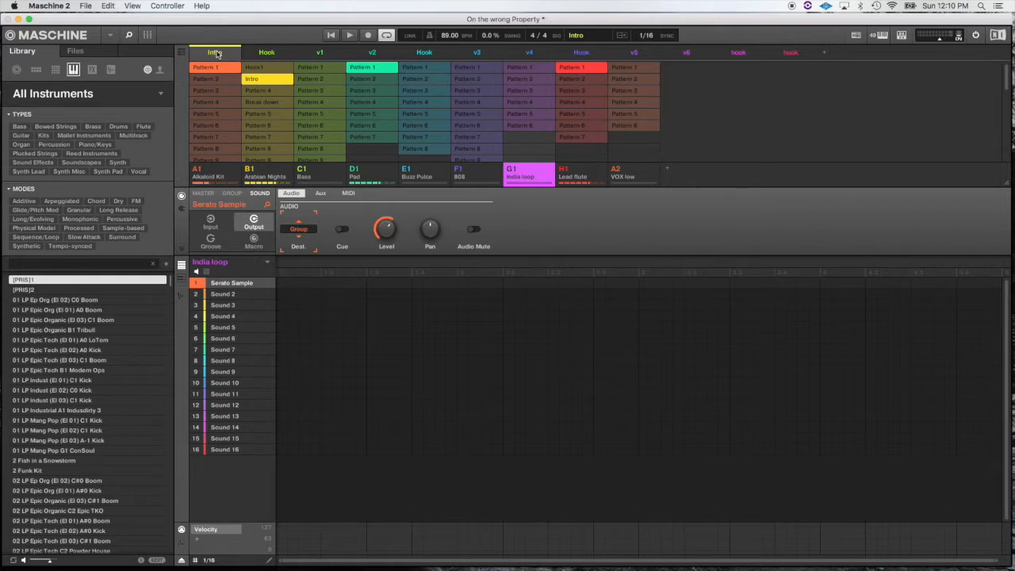
{"action": "right_click", "coordinate": [215, 53]}
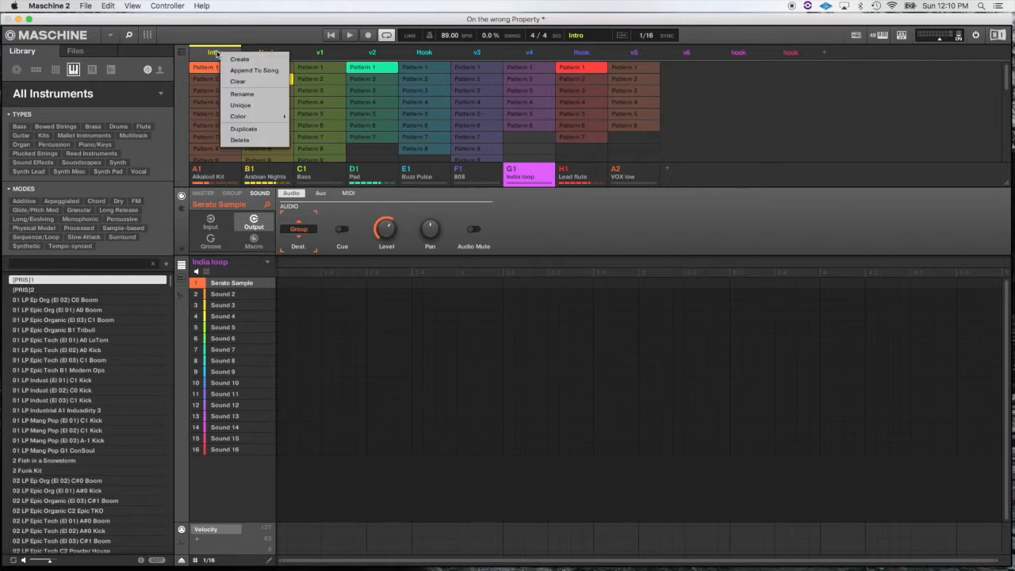
{"action": "left_click", "coordinate": [267, 70]}
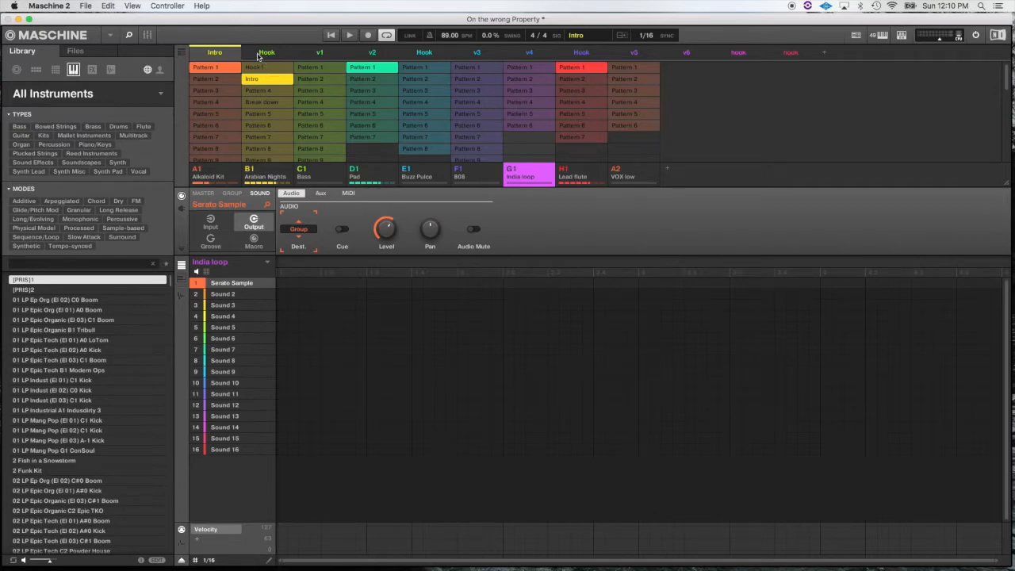
{"action": "right_click", "coordinate": [258, 56]}
{"action": "left_click", "coordinate": [275, 73]}
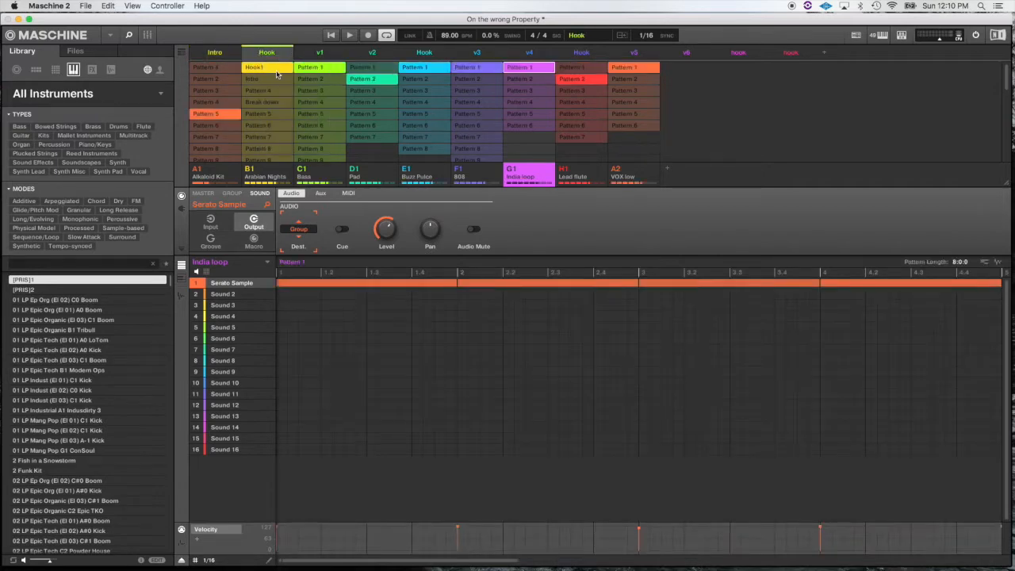
{"action": "right_click", "coordinate": [317, 53]}
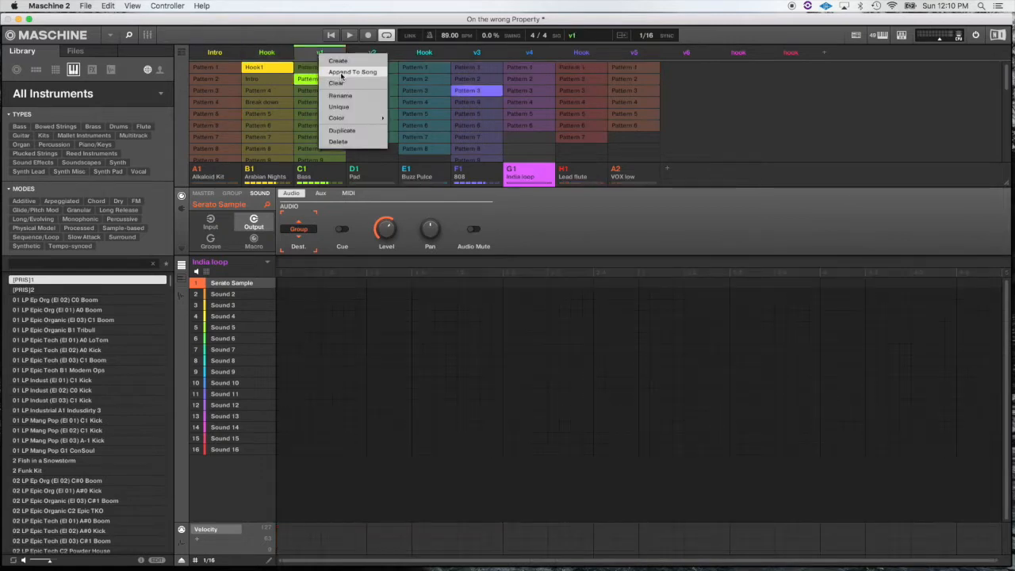
{"action": "left_click", "coordinate": [341, 76]}
{"action": "right_click", "coordinate": [370, 55]}
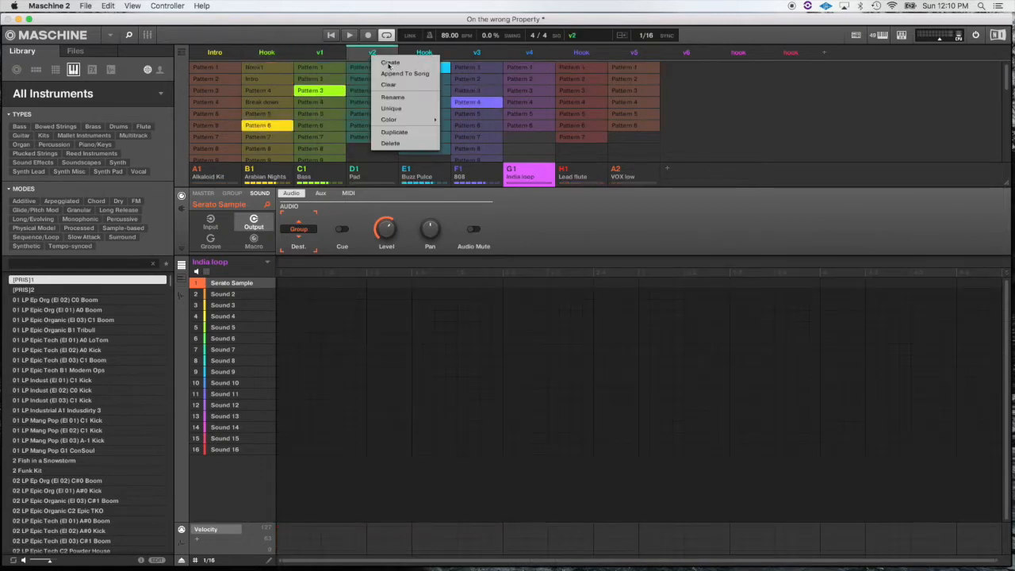
{"action": "left_click", "coordinate": [397, 76]}
Step: Append the second Hook, v3, v4 and the third Hook to the song after v2
{"action": "right_click", "coordinate": [434, 54]}
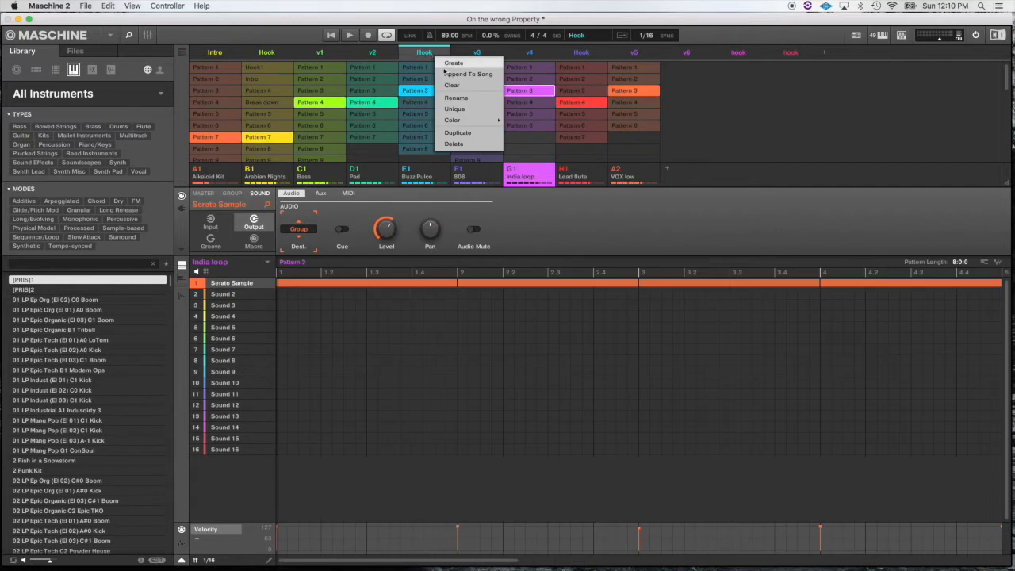
{"action": "left_click", "coordinate": [446, 73]}
{"action": "right_click", "coordinate": [491, 56]}
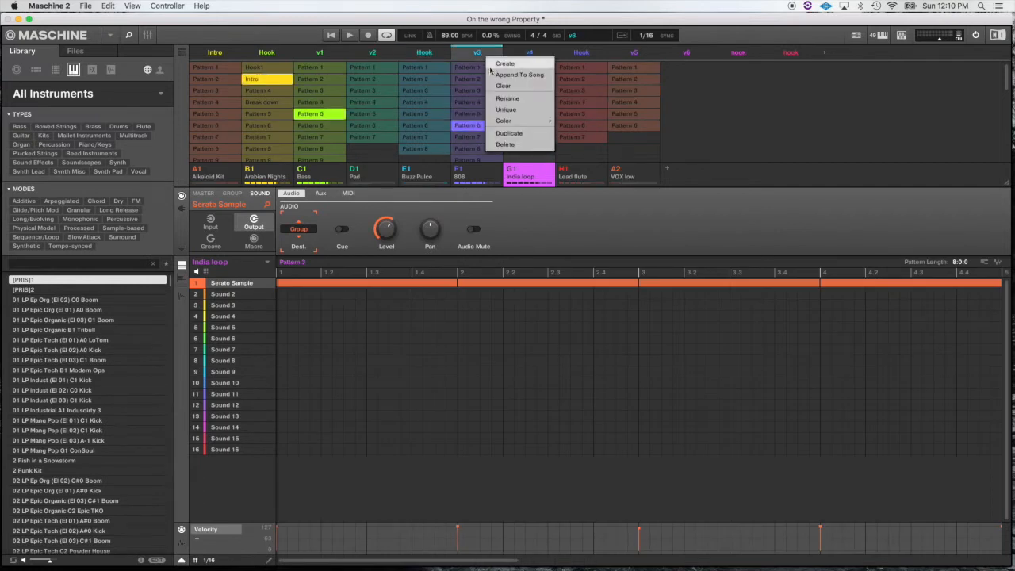
{"action": "left_click", "coordinate": [496, 75]}
{"action": "right_click", "coordinate": [539, 53]}
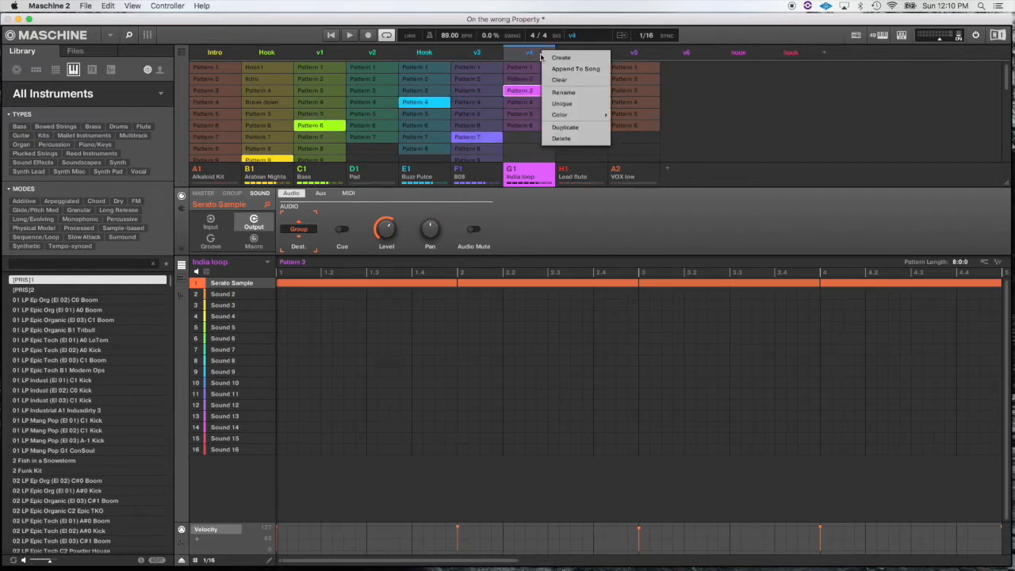
{"action": "left_click", "coordinate": [557, 70]}
{"action": "right_click", "coordinate": [581, 53]}
{"action": "left_click", "coordinate": [597, 71]}
Step: Append v5, v6 and the two final hook sections to the end of the song
{"action": "right_click", "coordinate": [647, 53]}
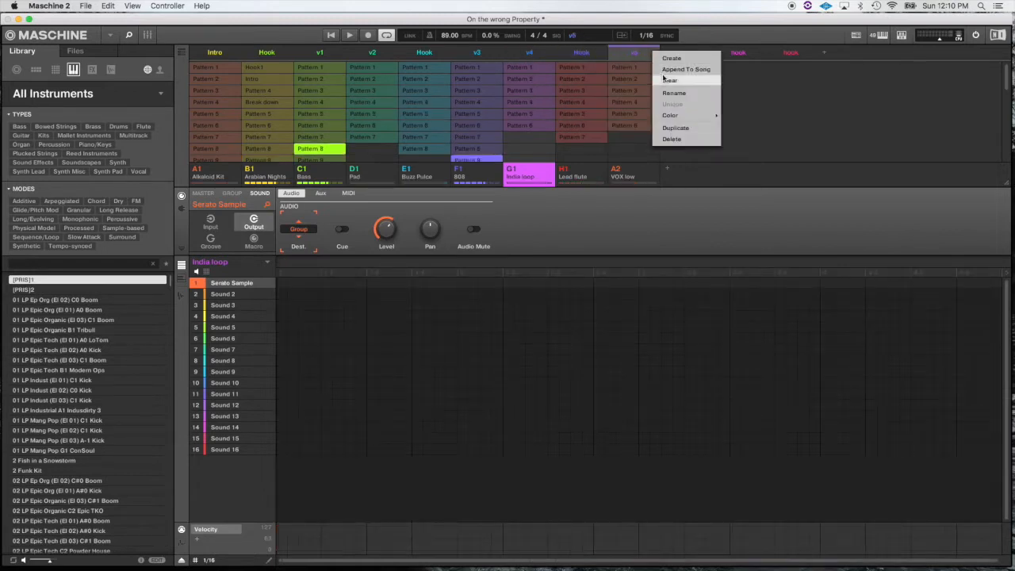
{"action": "left_click", "coordinate": [665, 70]}
{"action": "right_click", "coordinate": [687, 54]}
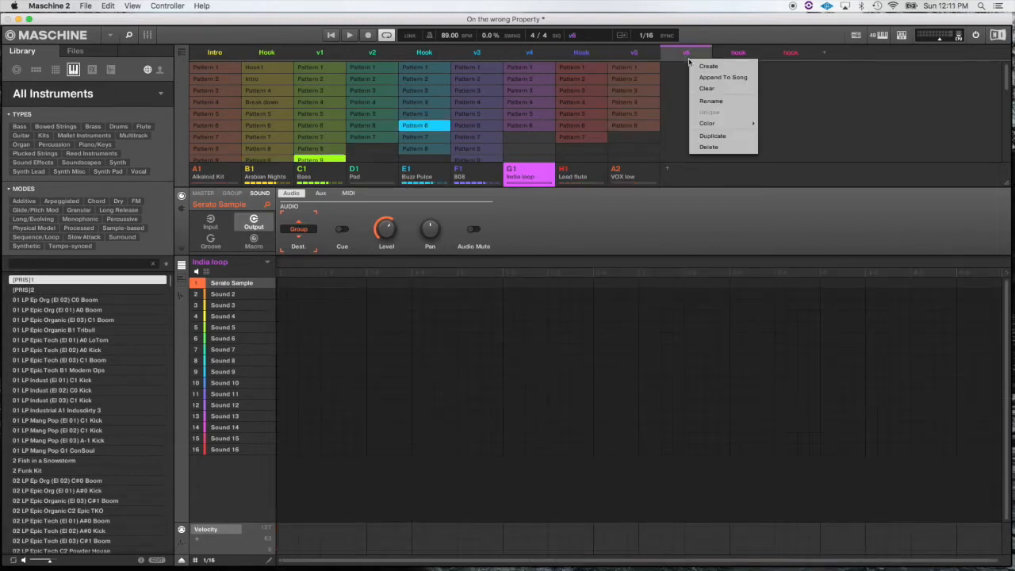
{"action": "left_click", "coordinate": [721, 77]}
{"action": "right_click", "coordinate": [738, 54]}
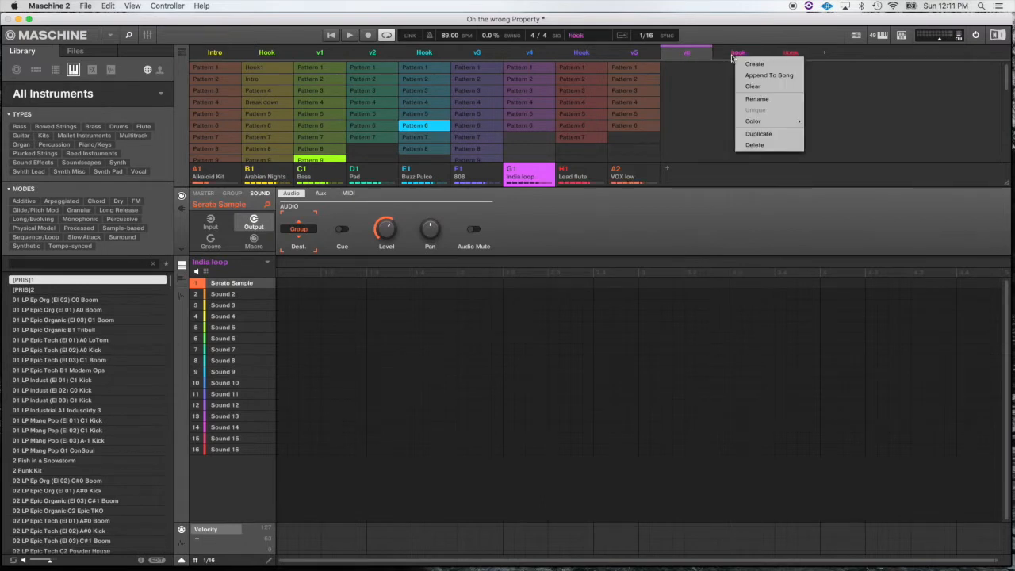
{"action": "left_click", "coordinate": [755, 76]}
{"action": "left_click", "coordinate": [791, 54]}
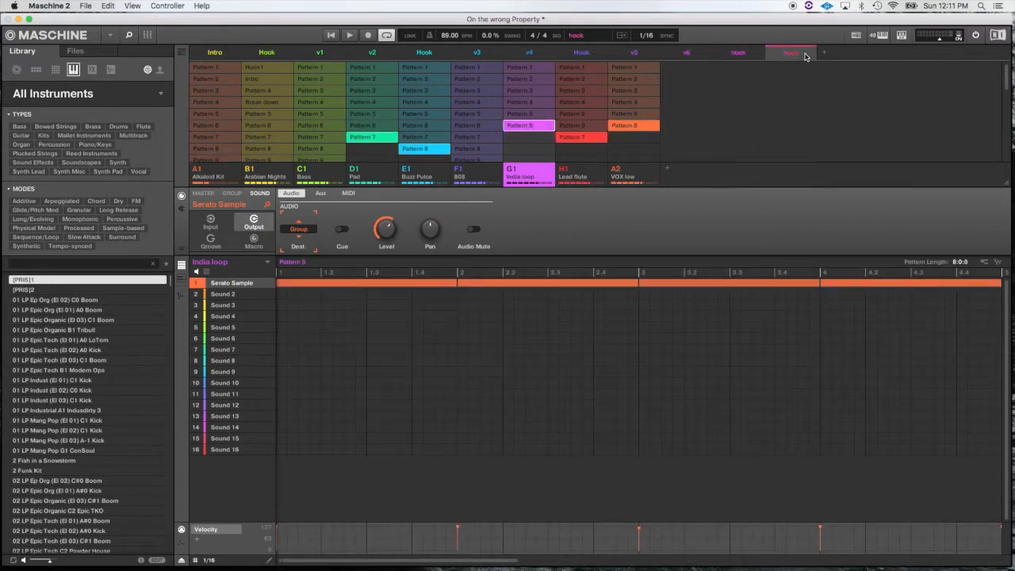
{"action": "right_click", "coordinate": [804, 55]}
{"action": "left_click", "coordinate": [840, 73]}
Step: Show the song arrangement timeline and extend the loop range over the whole song, from the Intro to the last hook
{"action": "left_click", "coordinate": [181, 55]}
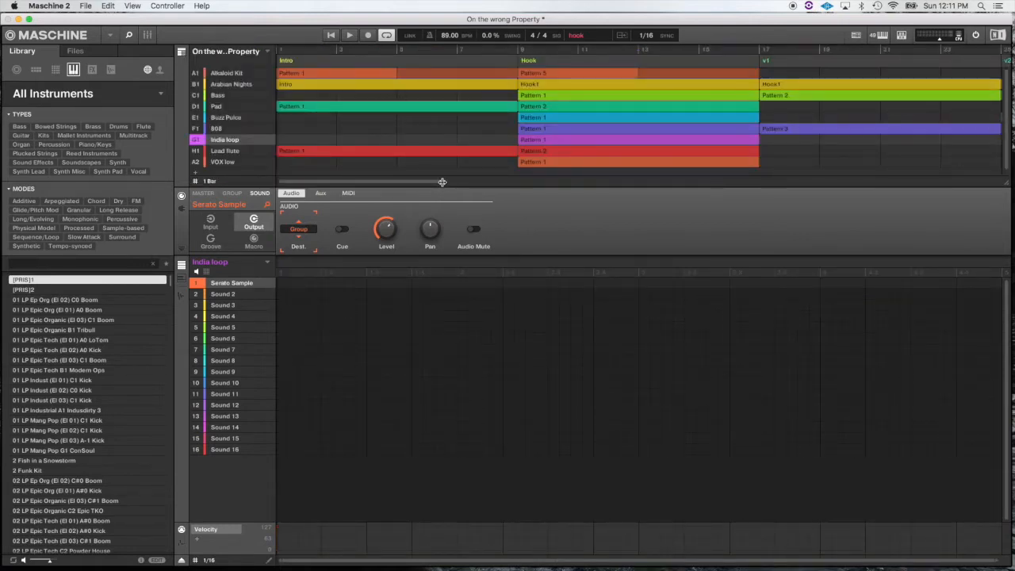
{"action": "left_click_drag", "start_coordinate": [442, 181], "coordinate": [960, 189]}
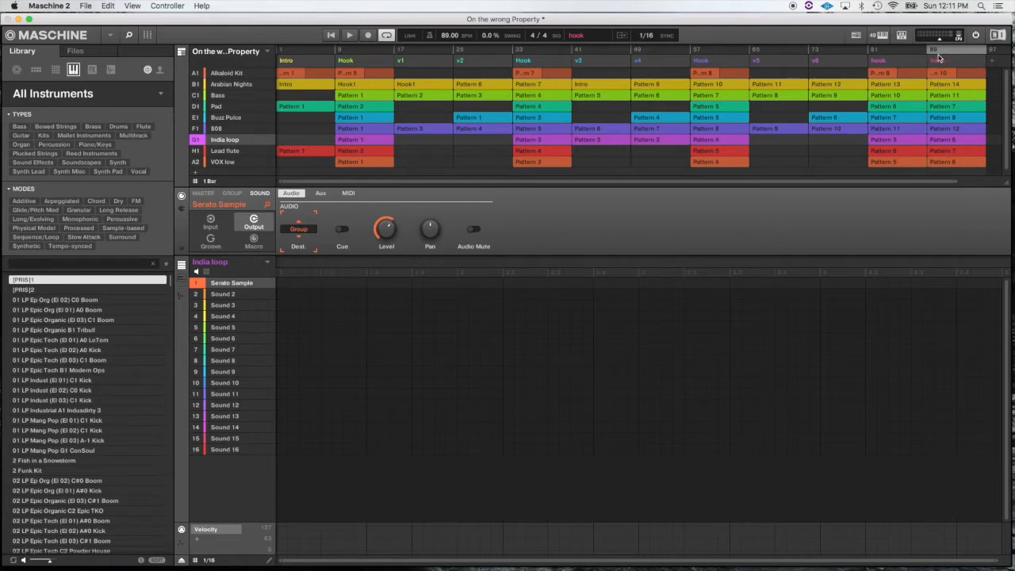
{"action": "left_click_drag", "start_coordinate": [928, 49], "coordinate": [248, 52]}
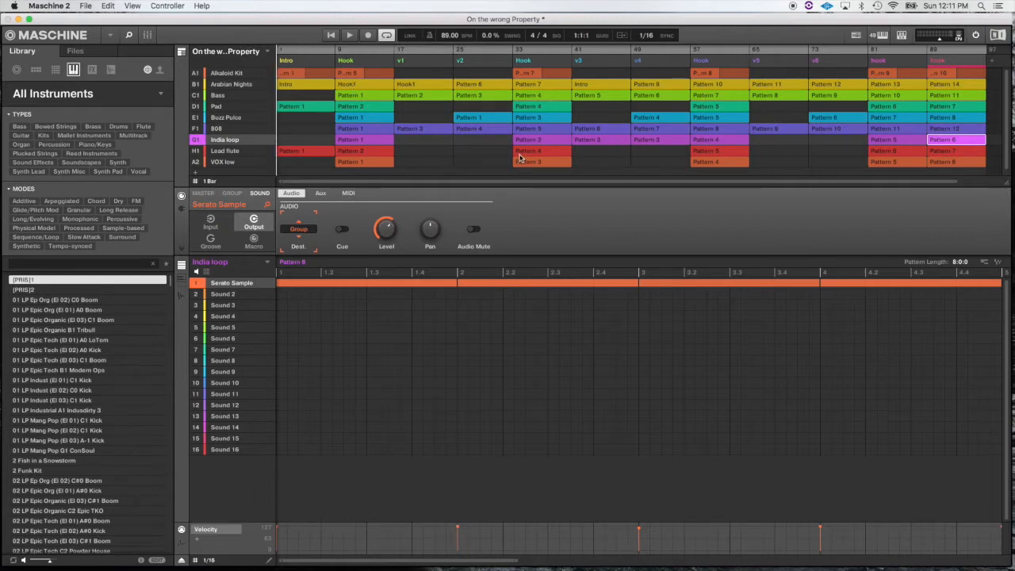
{"action": "left_click", "coordinate": [329, 36]}
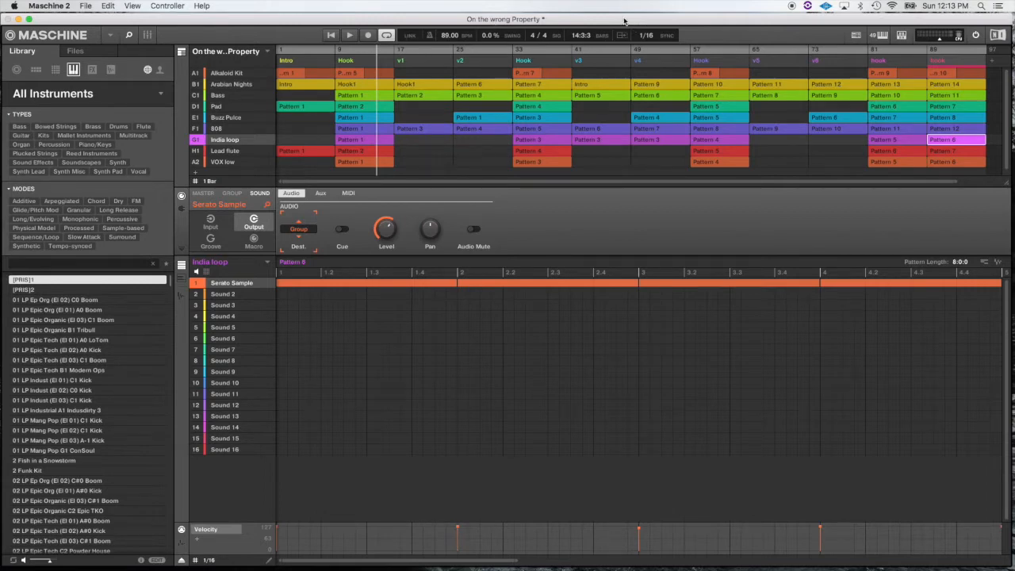
Step: Uncover the desktop behind the project window and create a new folder there
{"action": "left_click_drag", "start_coordinate": [624, 21], "coordinate": [591, 225]}
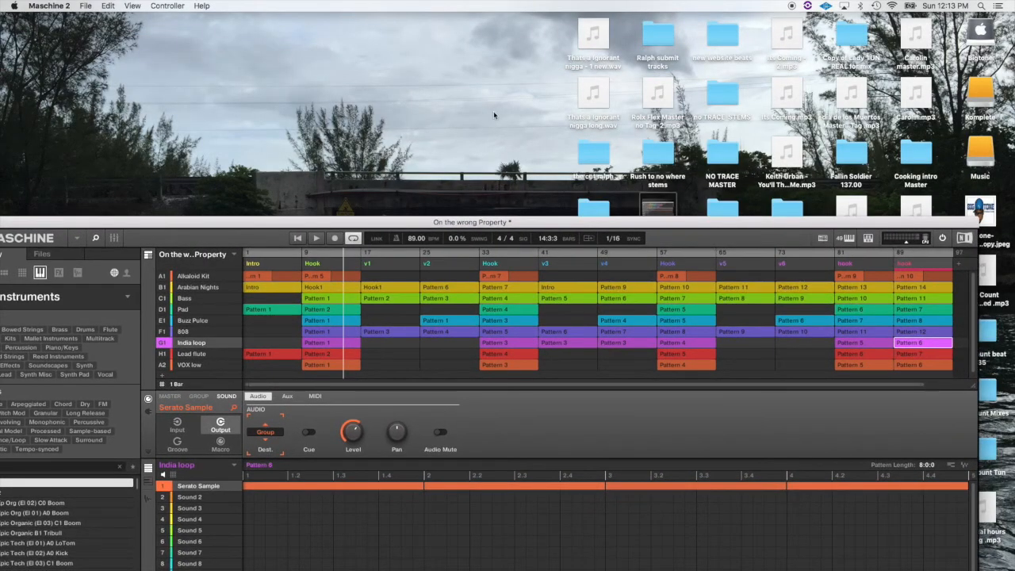
{"action": "right_click", "coordinate": [493, 115]}
{"action": "left_click", "coordinate": [506, 120]}
{"action": "left_click_drag", "start_coordinate": [525, 227], "coordinate": [582, 398]}
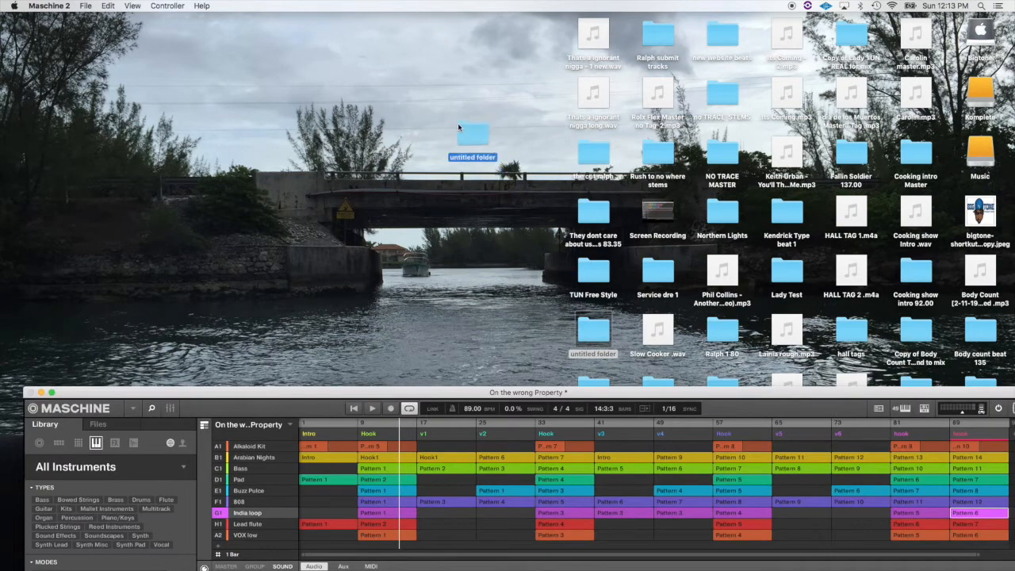
Step: Rename the new desktop folder as "On the wrong Property 89.00"
{"action": "left_click", "coordinate": [600, 355]}
{"action": "key", "text": "Return"}
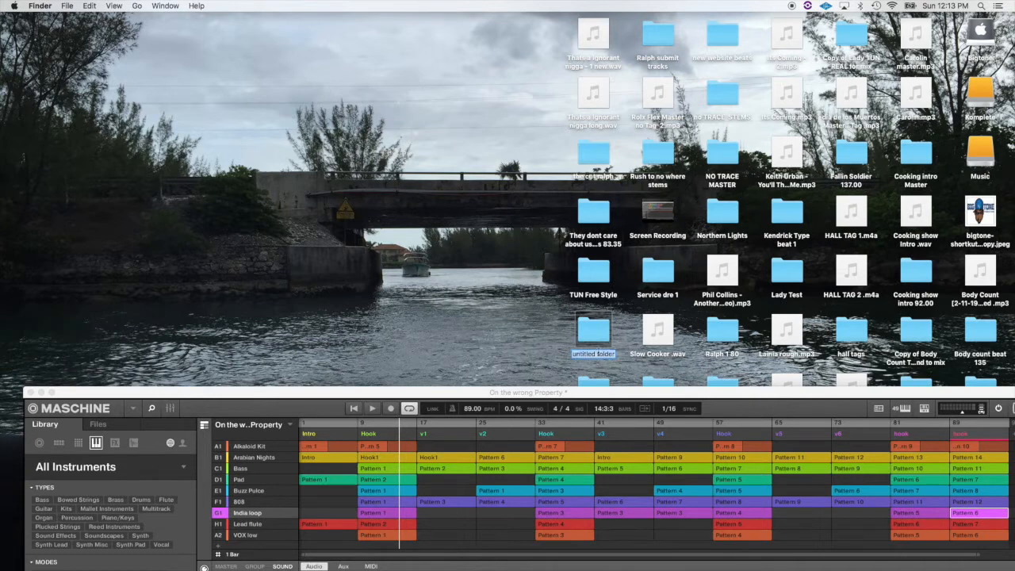
{"action": "type", "text": "On the wrong Property"}
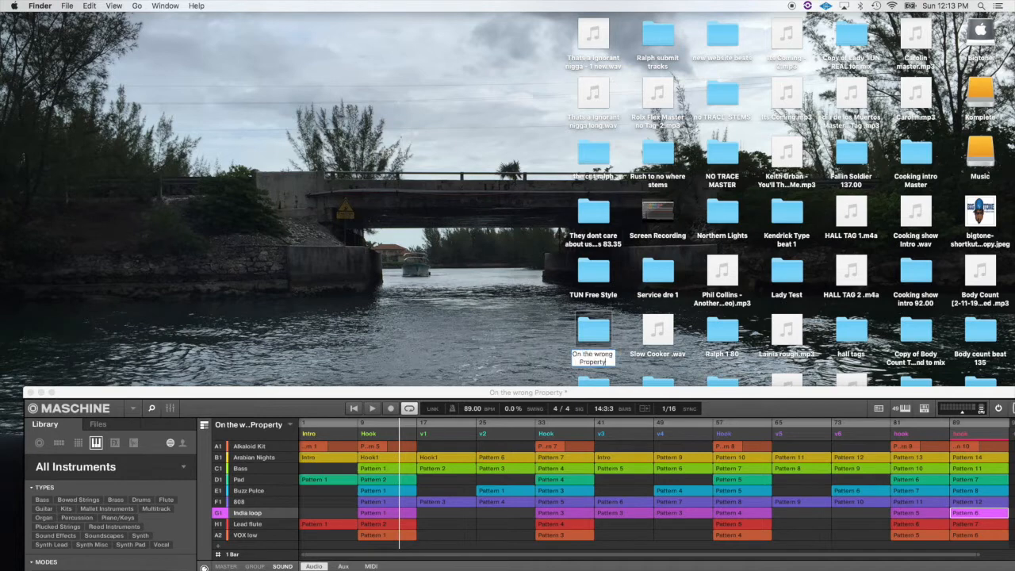
{"action": "type", "text": " 89.00"}
{"action": "key", "text": "Return"}
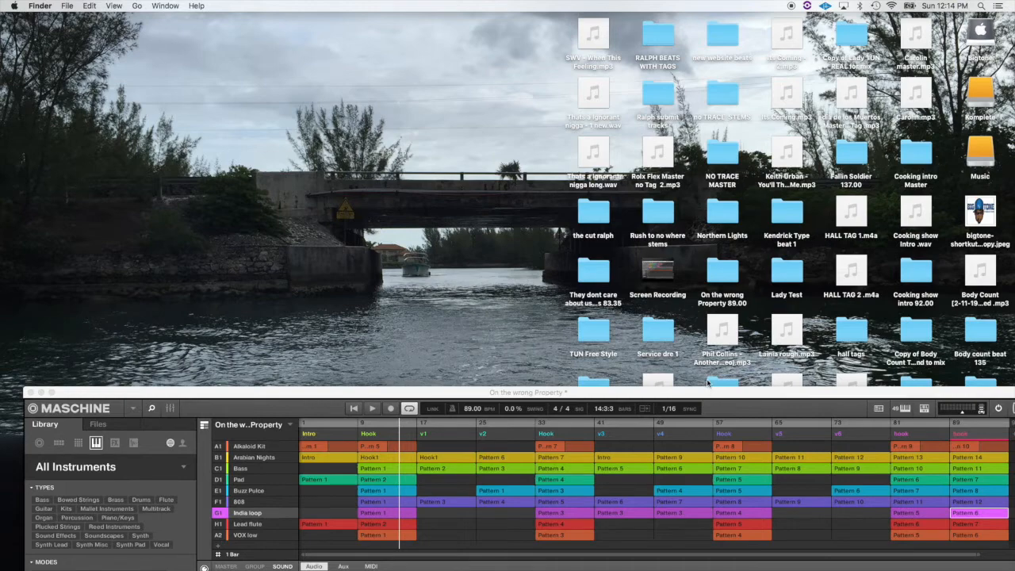
Step: Bring the project window back, briefly play the song from its start, and open the audio export settings
{"action": "left_click_drag", "start_coordinate": [709, 391], "coordinate": [683, 18]}
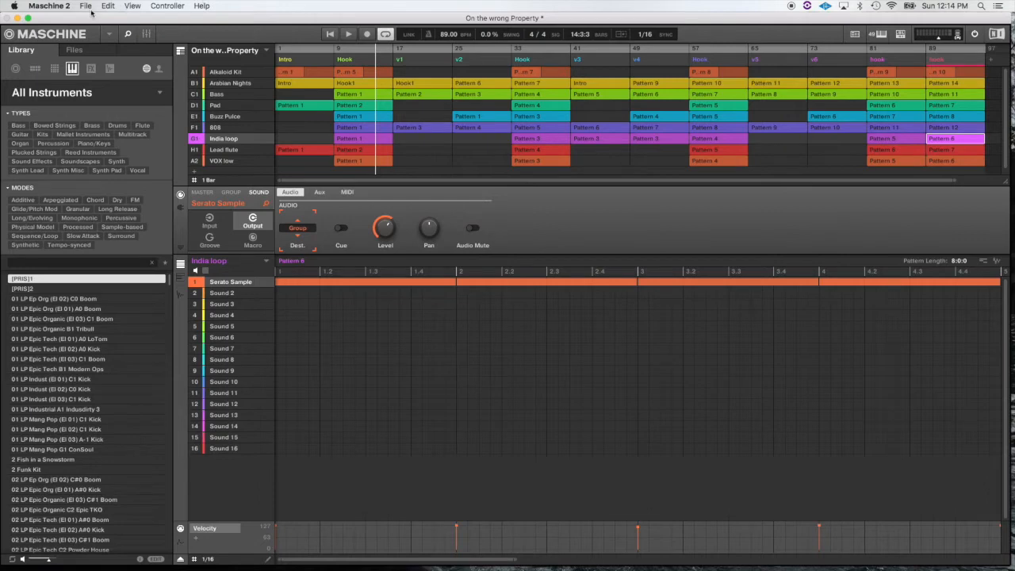
{"action": "left_click", "coordinate": [346, 33]}
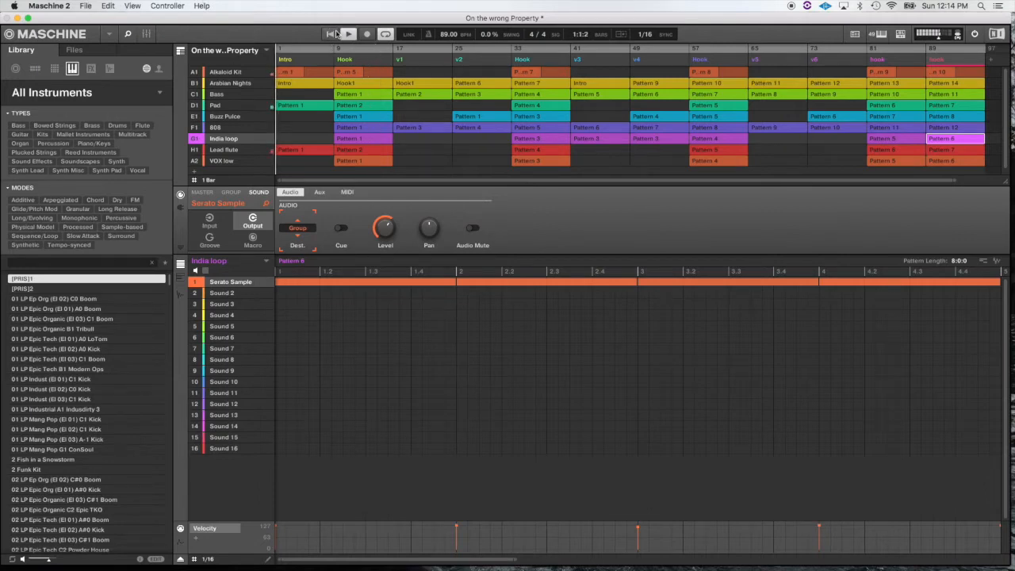
{"action": "left_click", "coordinate": [349, 35]}
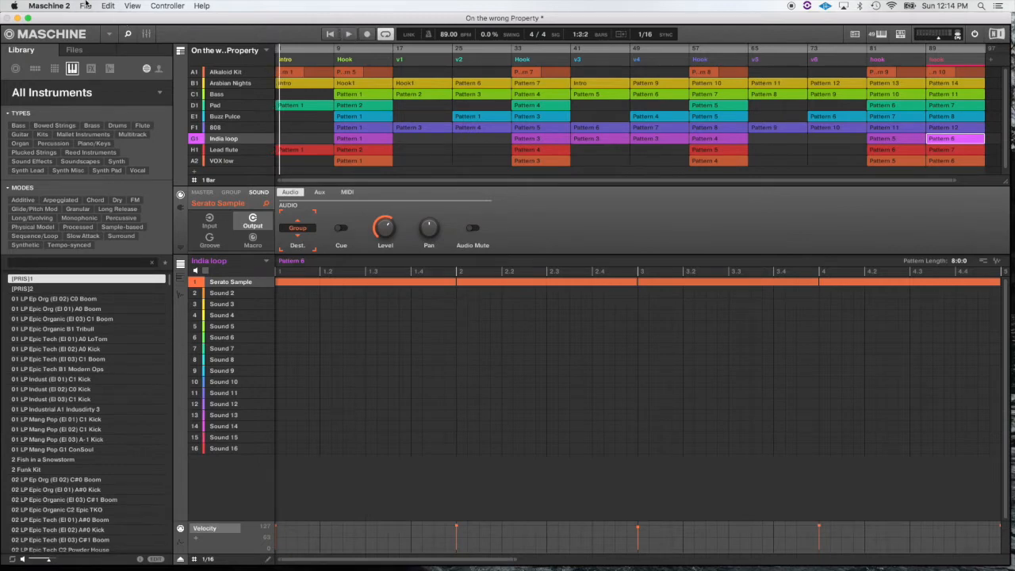
{"action": "left_click", "coordinate": [86, 6]}
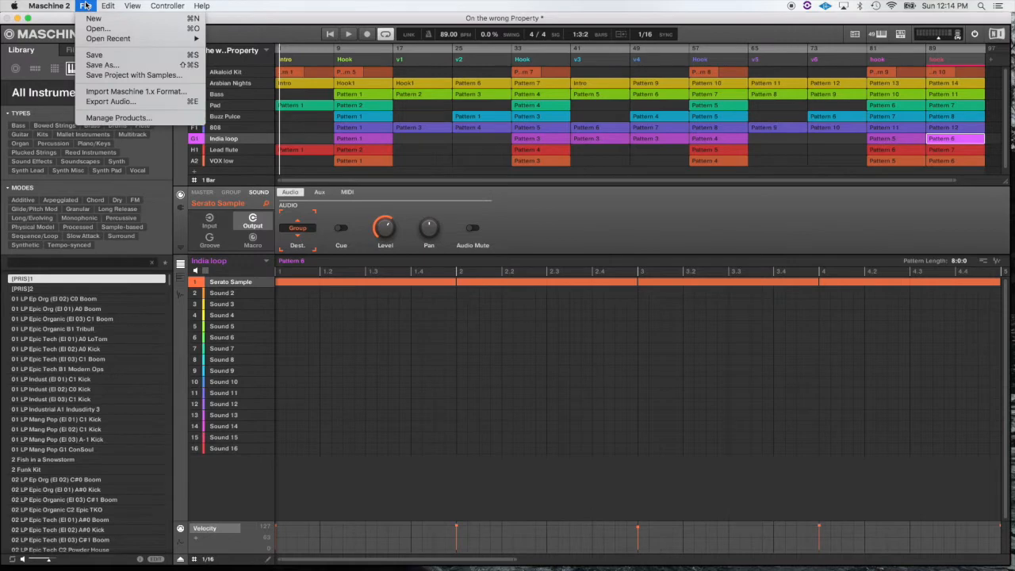
{"action": "left_click", "coordinate": [115, 101]}
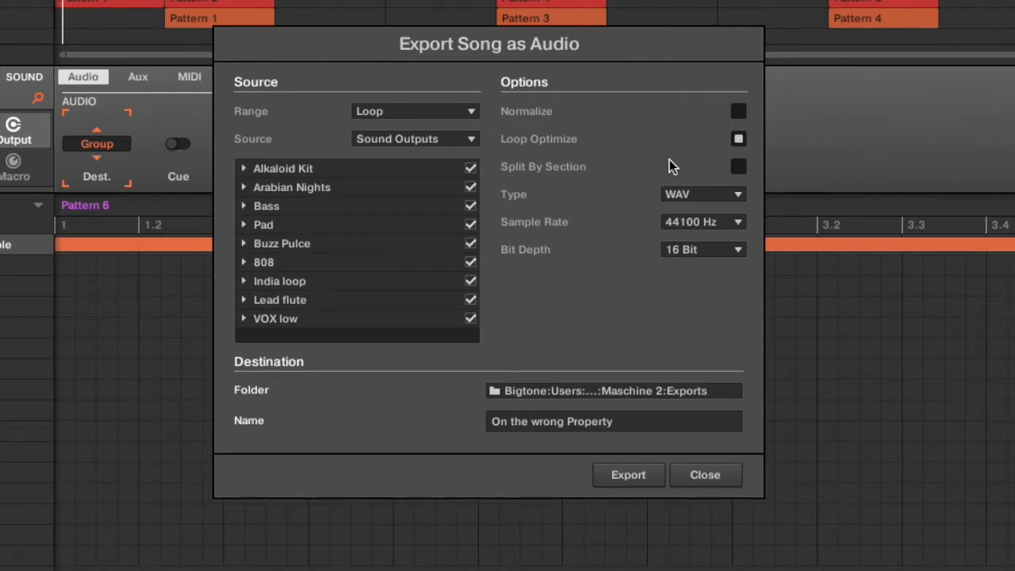
Step: Review the export source choices, keeping Sound Outputs, and turn on Normalize for the export
{"action": "left_click", "coordinate": [472, 141]}
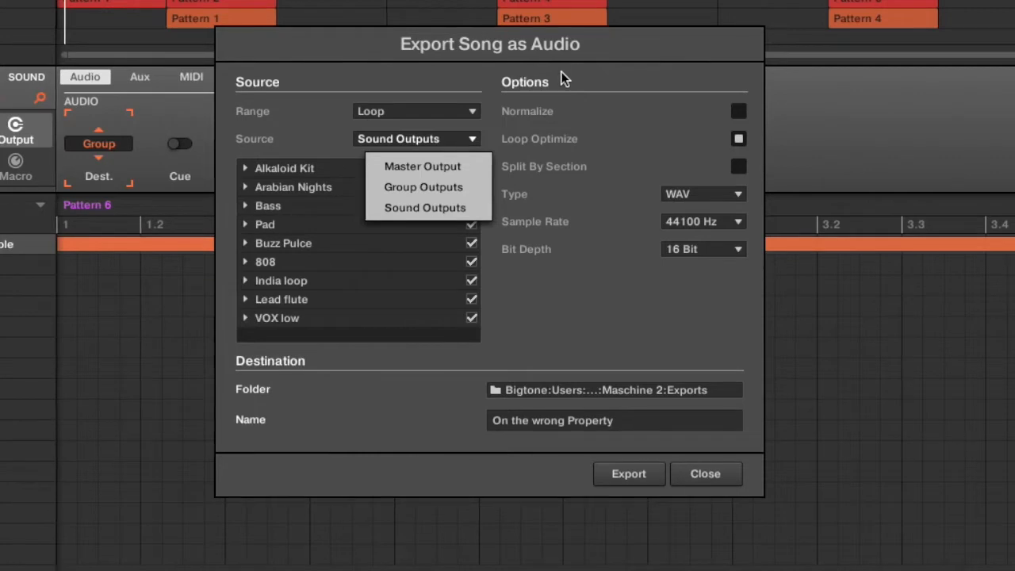
{"action": "left_click", "coordinate": [584, 81]}
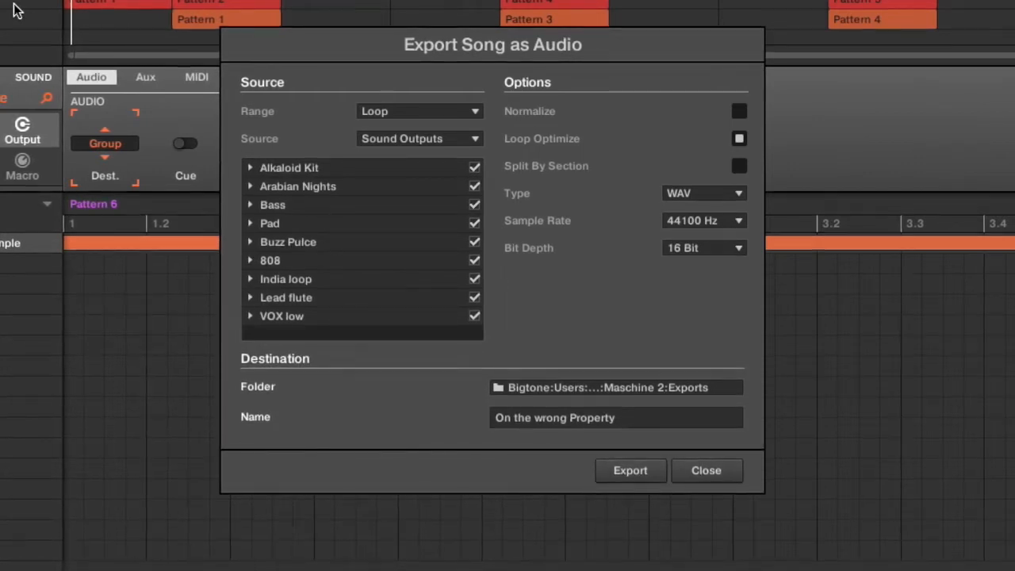
{"action": "left_click", "coordinate": [432, 139]}
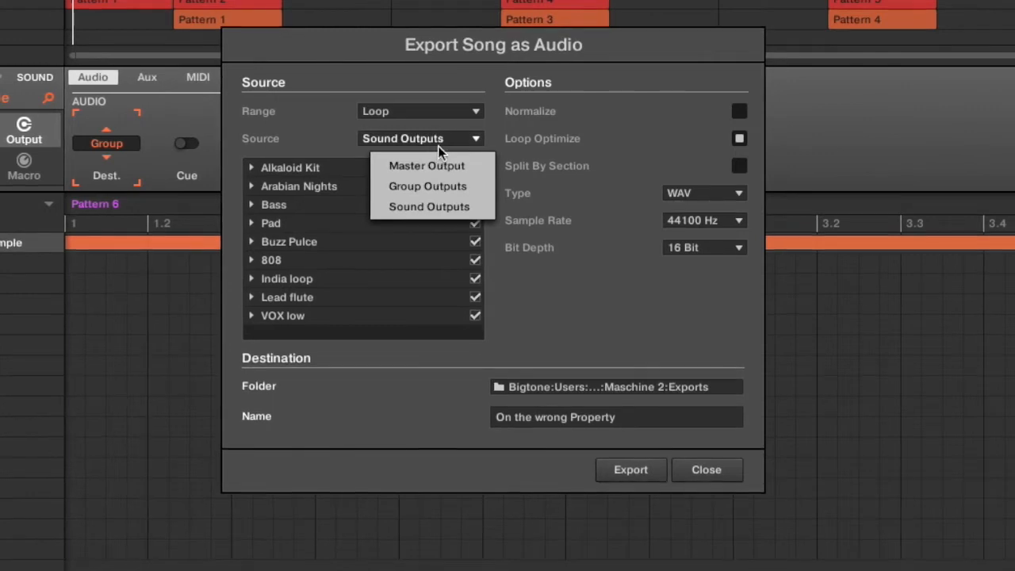
{"action": "left_click", "coordinate": [440, 139]}
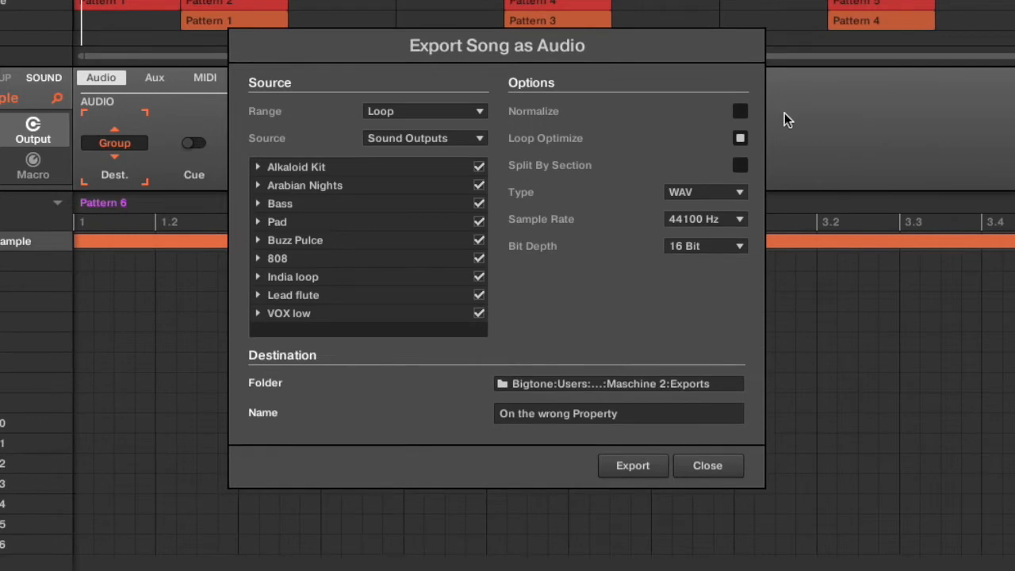
{"action": "left_click", "coordinate": [740, 112]}
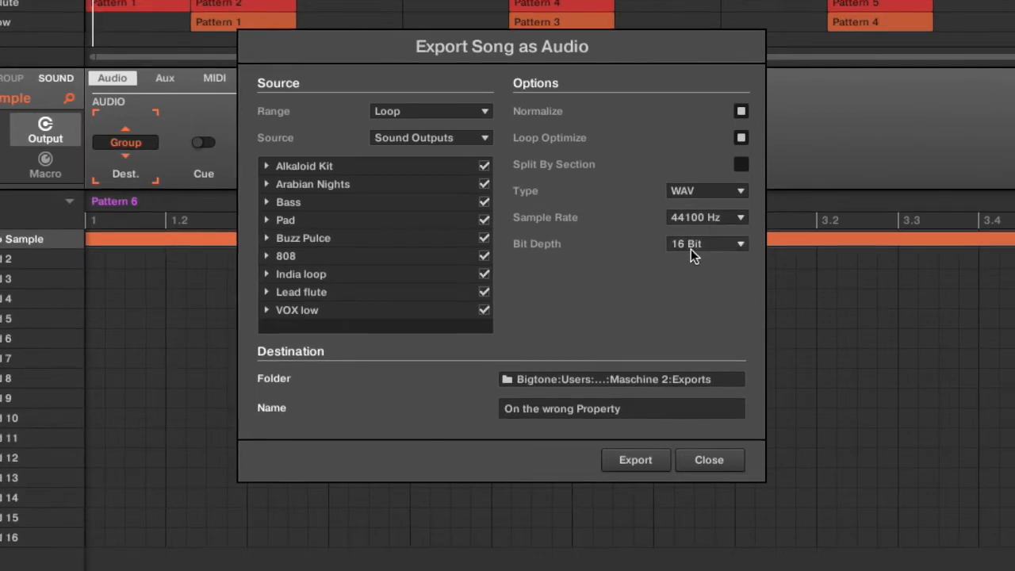
Step: Set the export destination to the desktop folder "On the wrong Property 89.00" and export the sound outputs as WAV files
{"action": "left_click", "coordinate": [593, 381]}
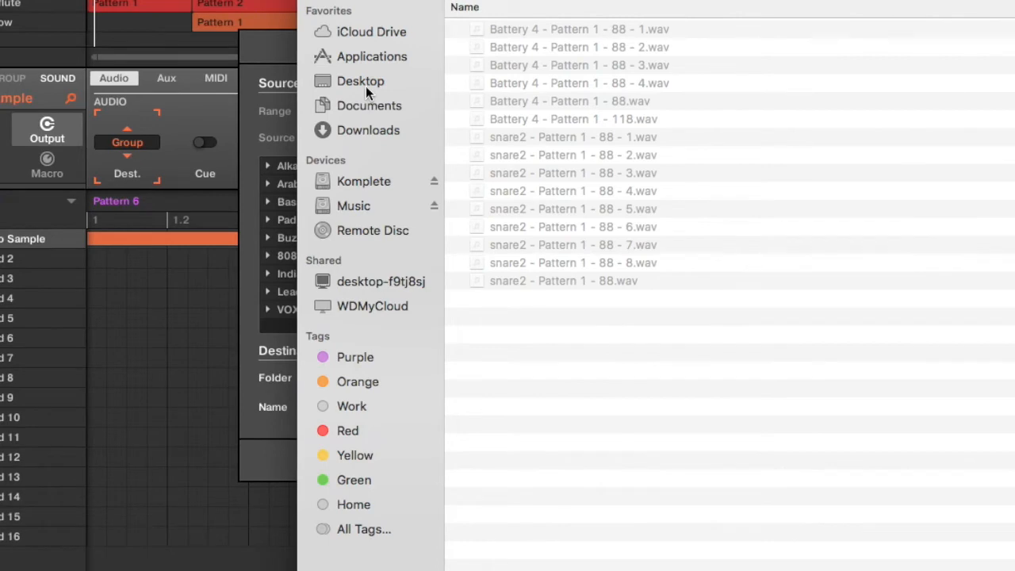
{"action": "left_click", "coordinate": [365, 82]}
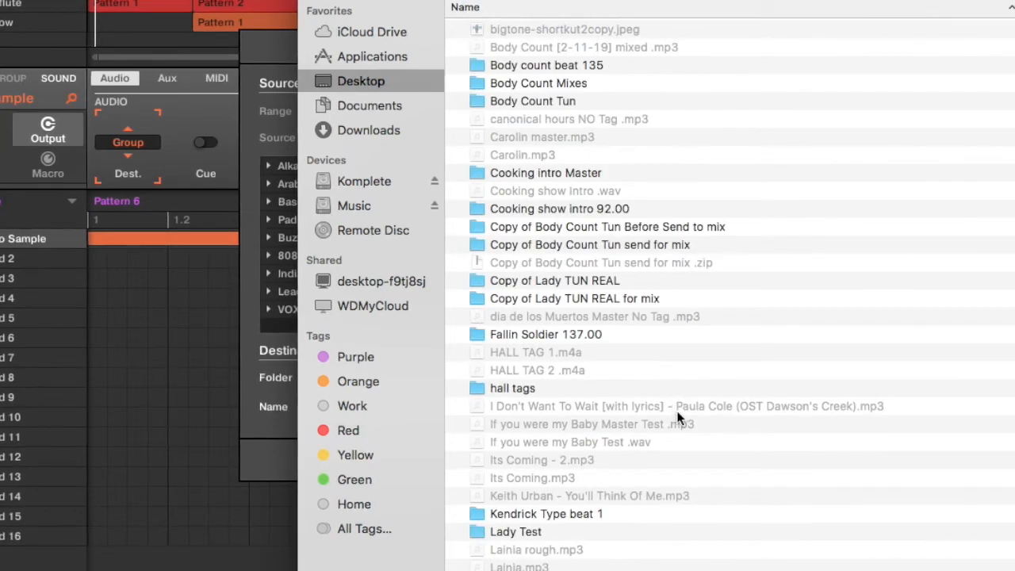
{"action": "scroll", "coordinate": [709, 458], "scroll_direction": "down", "scroll_amount": 3}
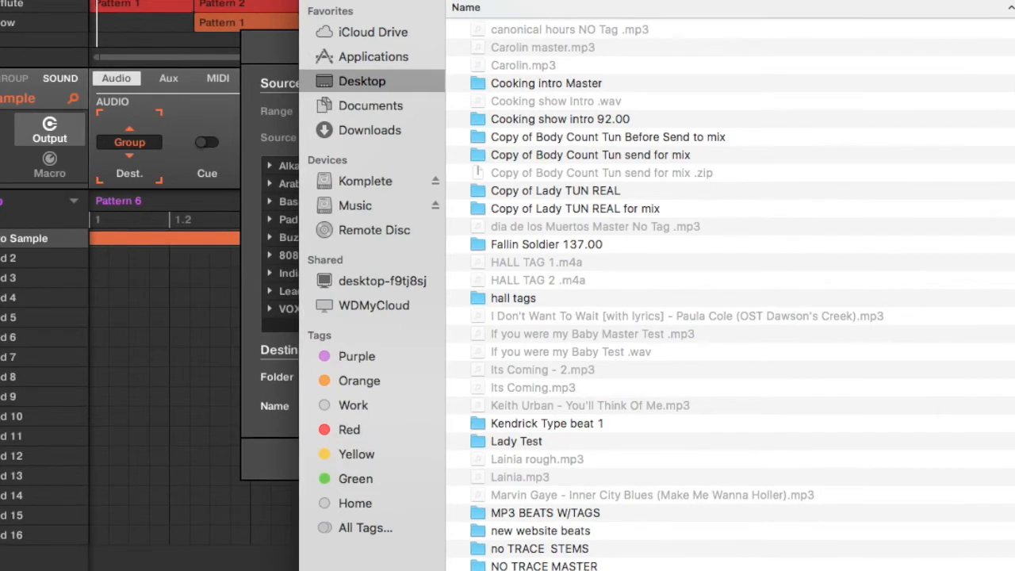
{"action": "key", "text": "Return"}
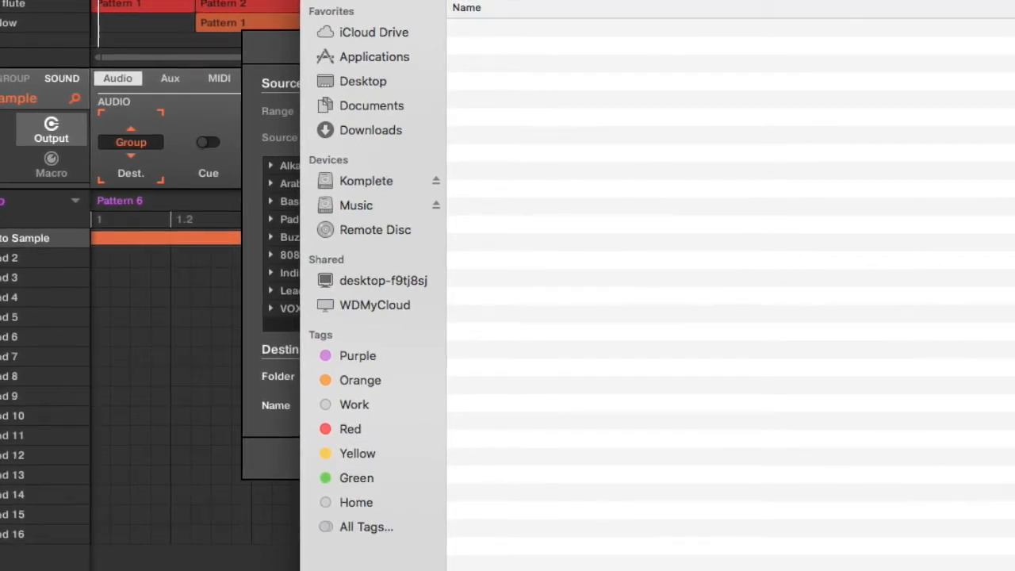
{"action": "key", "text": "Return"}
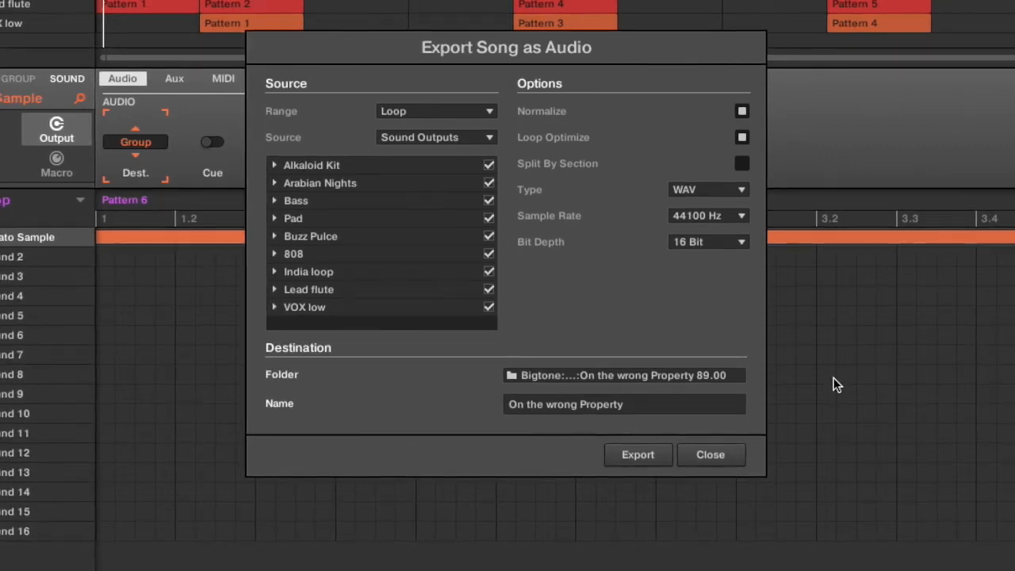
{"action": "left_click", "coordinate": [638, 459]}
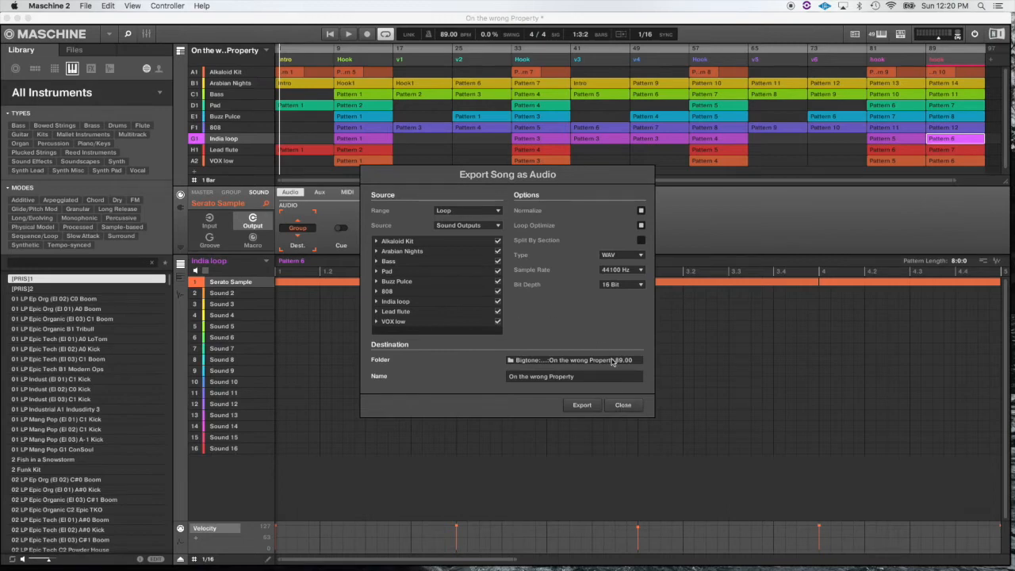
Step: Close the audio export settings and save the Maschine project
{"action": "left_click", "coordinate": [623, 405]}
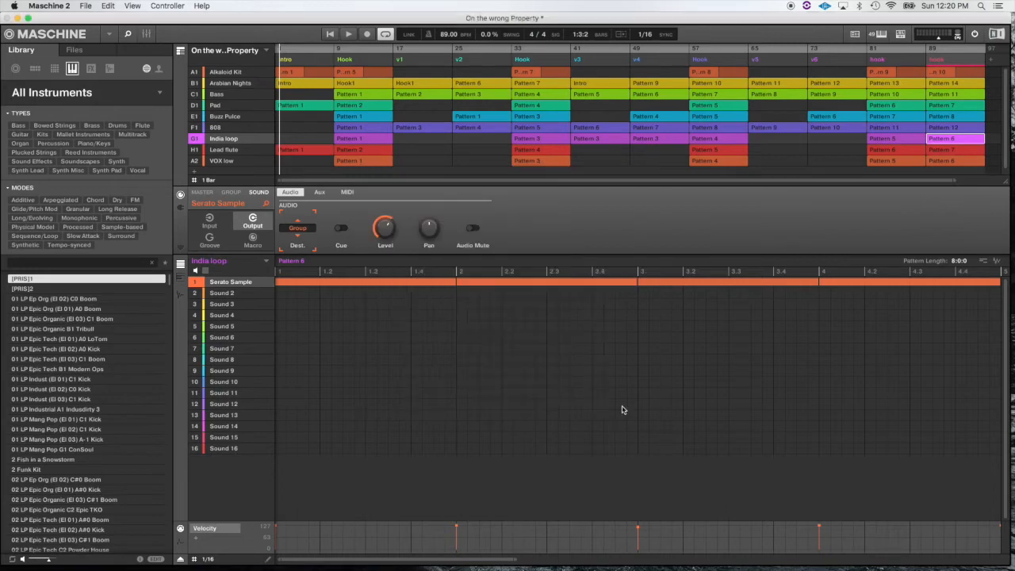
{"action": "left_click", "coordinate": [85, 6]}
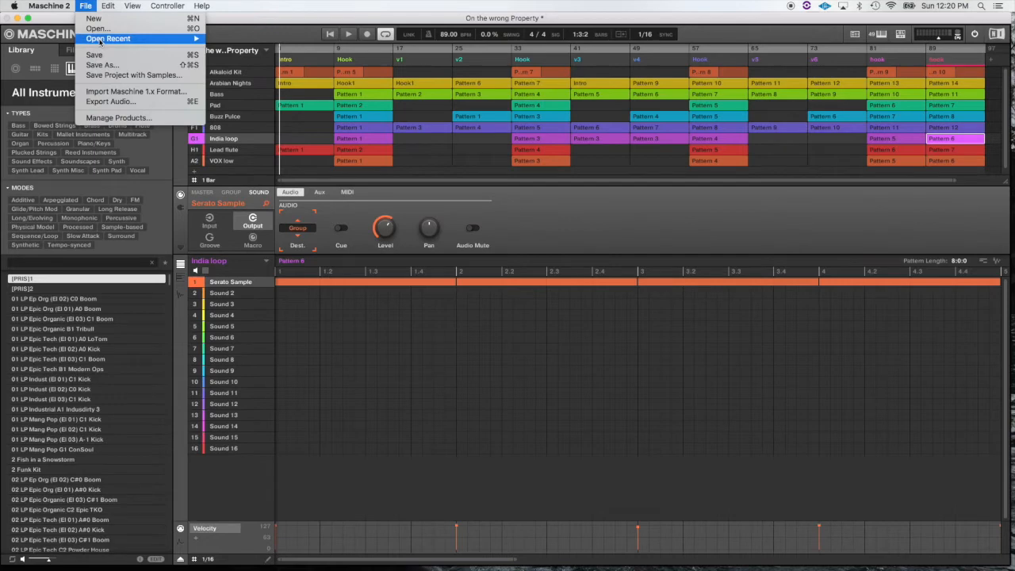
{"action": "left_click", "coordinate": [96, 57]}
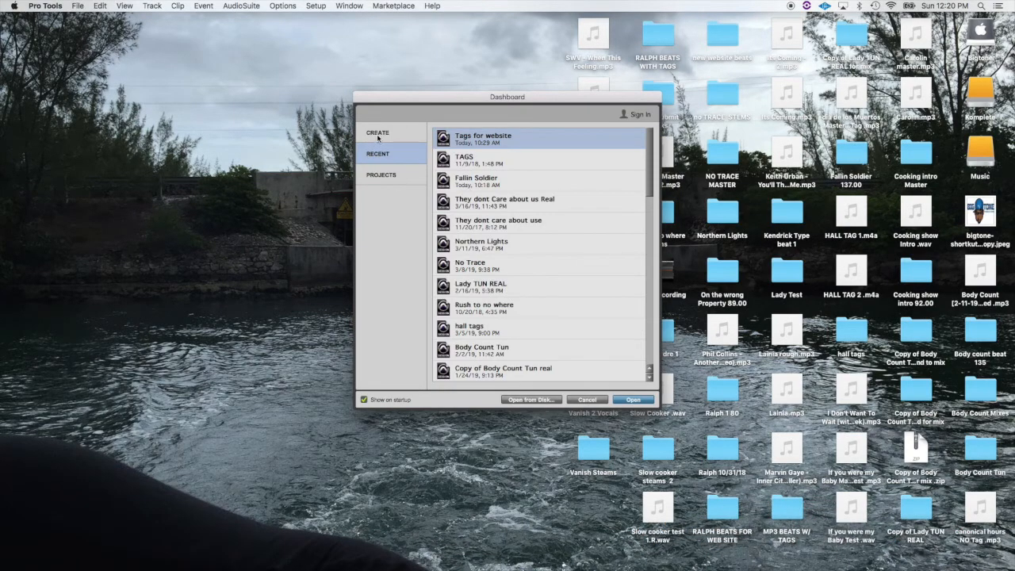
Step: Switch to Pro Tools and create a new local storage session named "On the wrong Prop"
{"action": "left_click", "coordinate": [377, 134]}
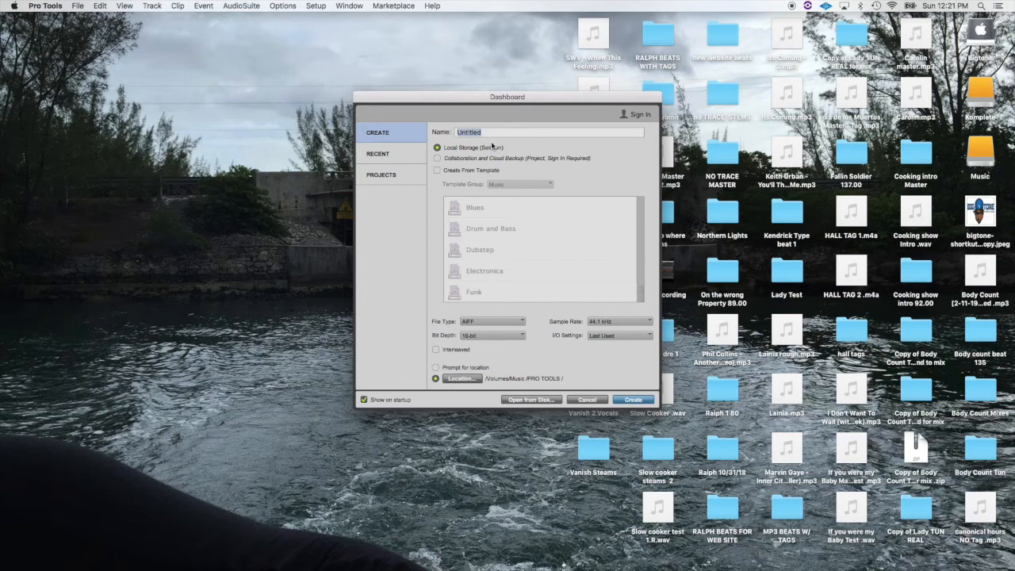
{"action": "left_click_drag", "start_coordinate": [526, 98], "coordinate": [354, 109]}
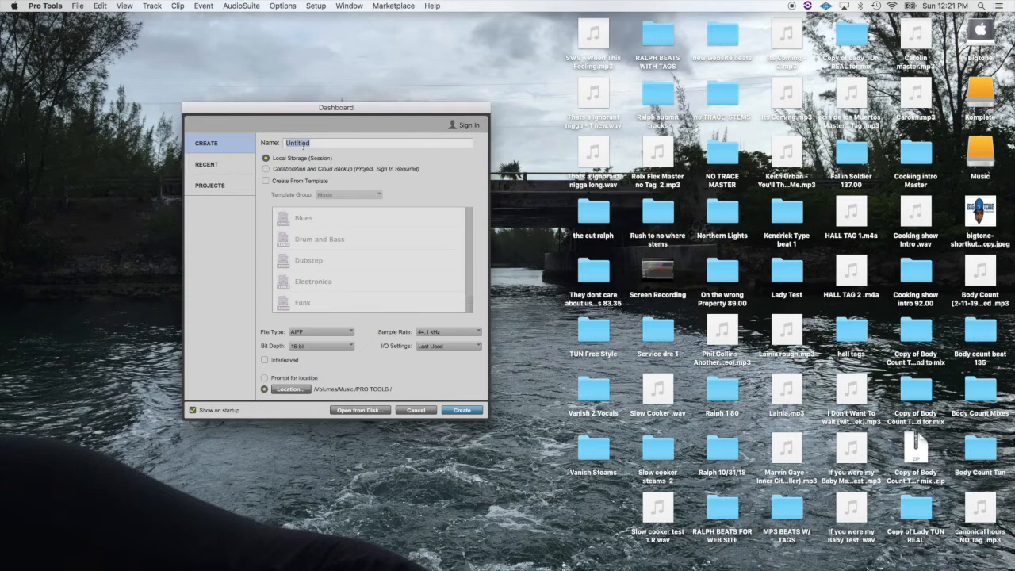
{"action": "type", "text": "On the wrong Prop"}
{"action": "key", "text": "Return"}
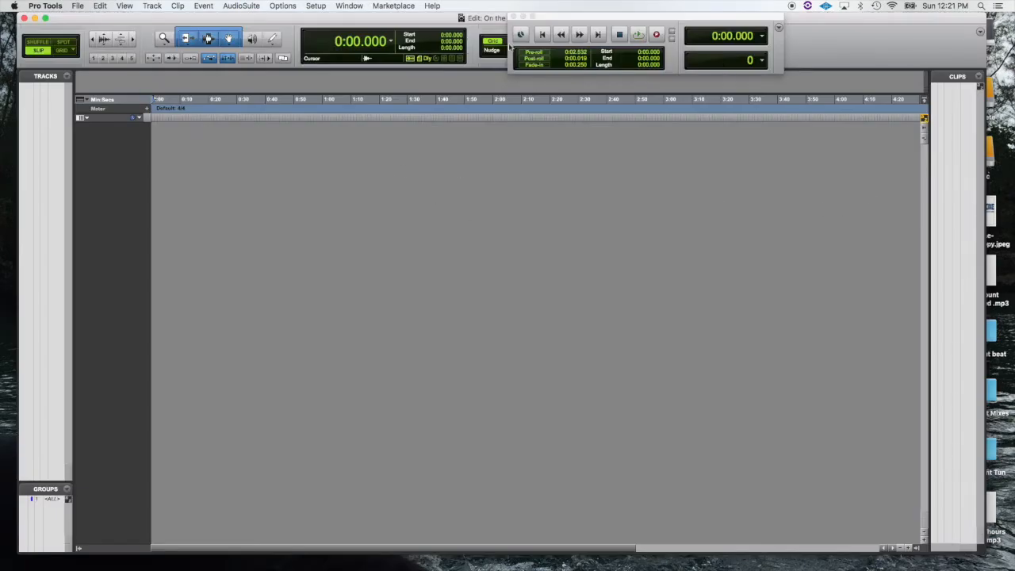
Step: Reposition the session's Edit window and enlarge it to fill the screen
{"action": "left_click_drag", "start_coordinate": [493, 21], "coordinate": [474, 20]}
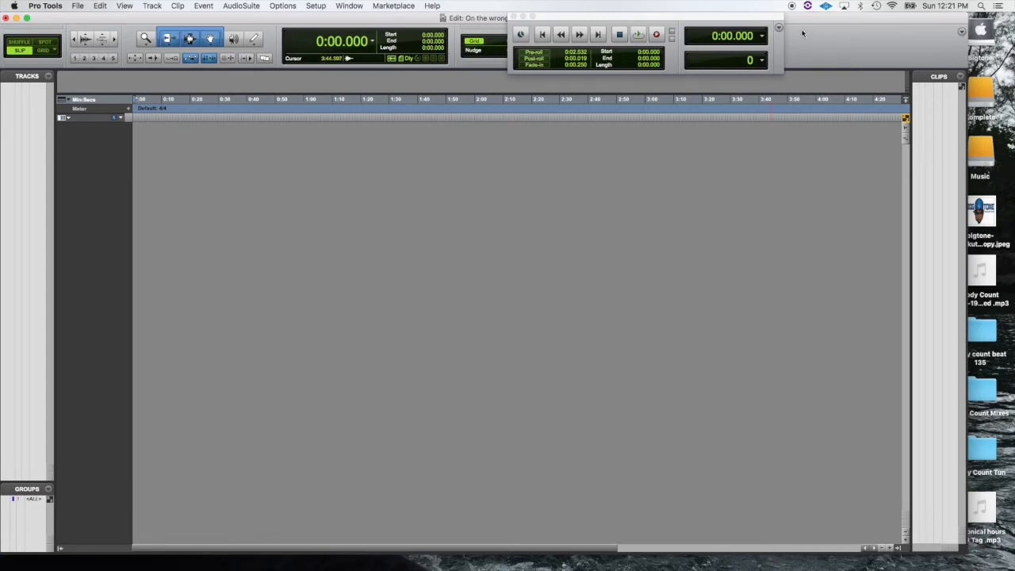
{"action": "mouse_move", "coordinate": [804, 22]}
{"action": "left_mouse_down"}
{"action": "mouse_move", "coordinate": [751, 300]}
{"action": "mouse_move", "coordinate": [771, 428]}
{"action": "mouse_move", "coordinate": [861, 183]}
{"action": "mouse_move", "coordinate": [826, 16]}
{"action": "mouse_move", "coordinate": [812, 11]}
{"action": "left_mouse_up"}
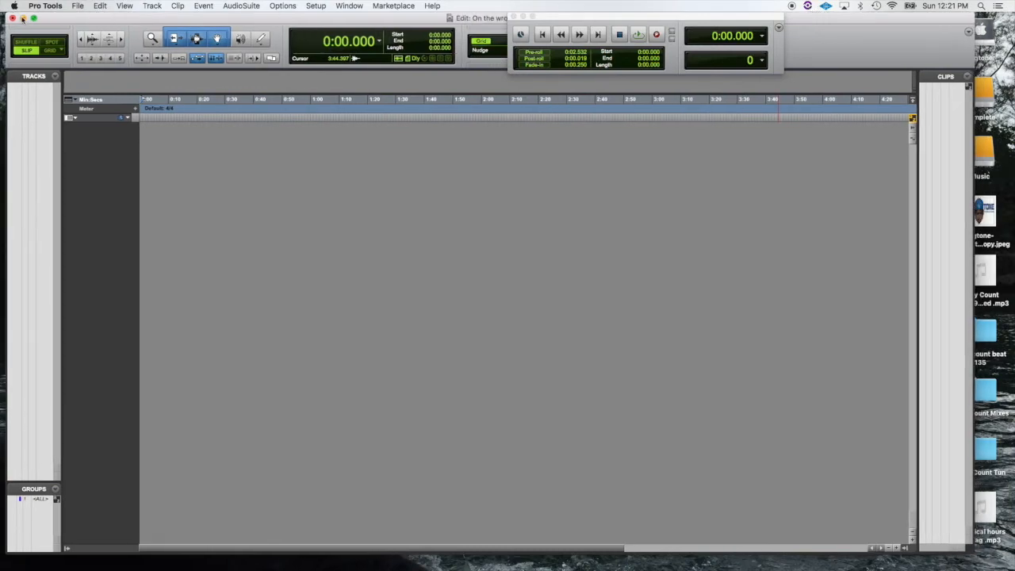
{"action": "left_click", "coordinate": [33, 18]}
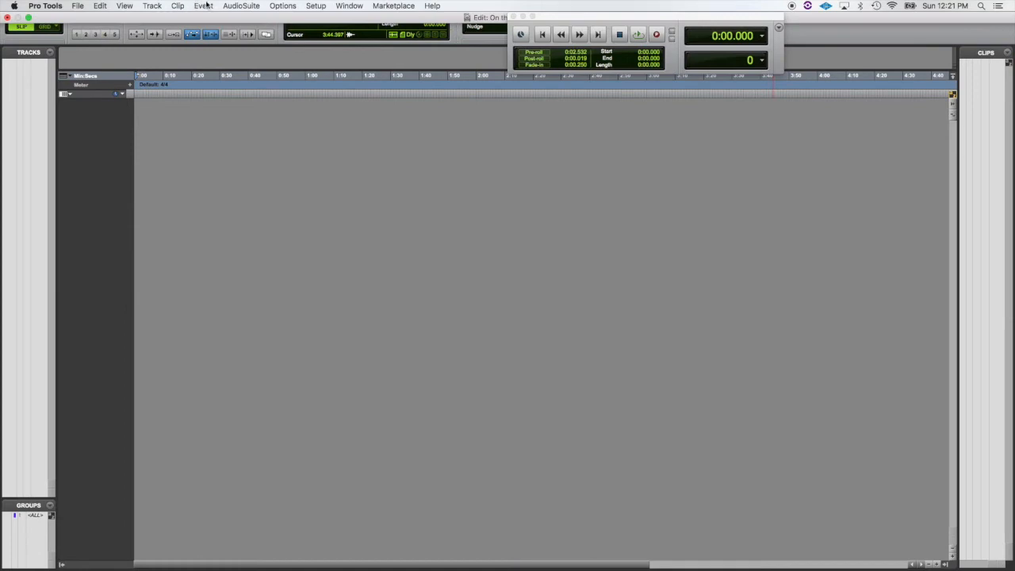
Step: Apply a constant tempo of 80 to the session with Tempo Operations and close its window
{"action": "left_click", "coordinate": [205, 6]}
{"action": "mouse_move", "coordinate": [226, 29]}
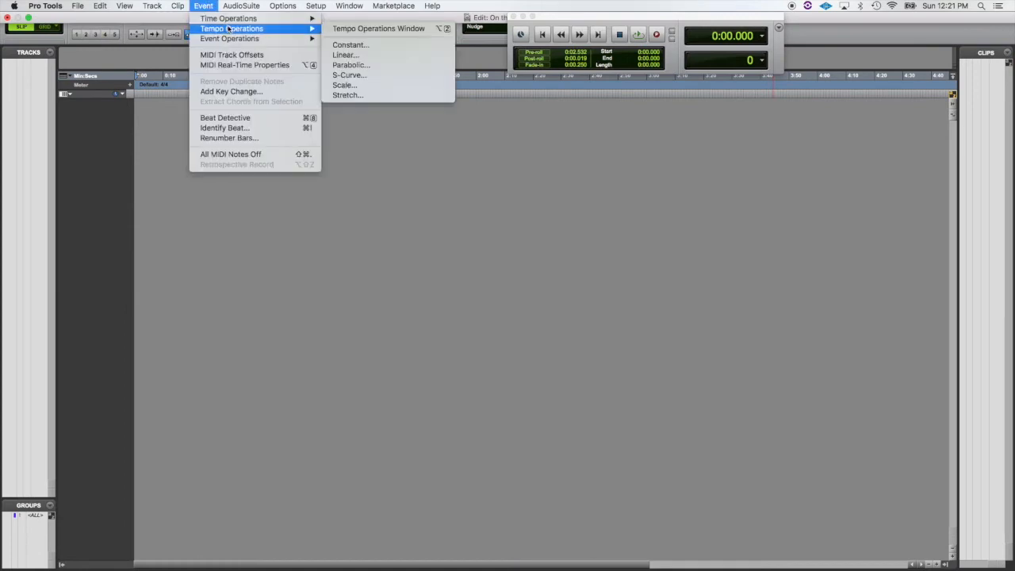
{"action": "left_click", "coordinate": [350, 33]}
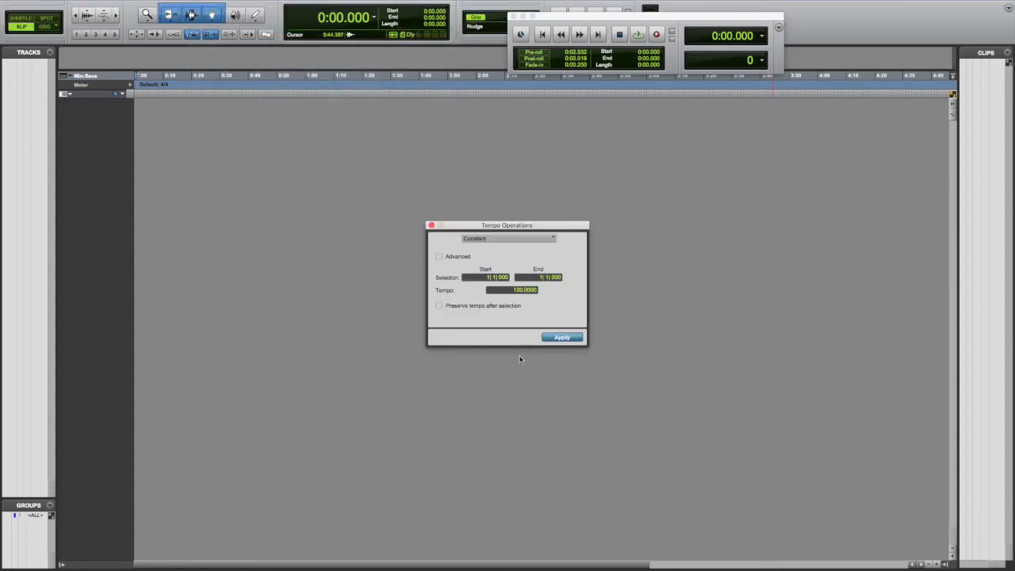
{"action": "left_click", "coordinate": [519, 290]}
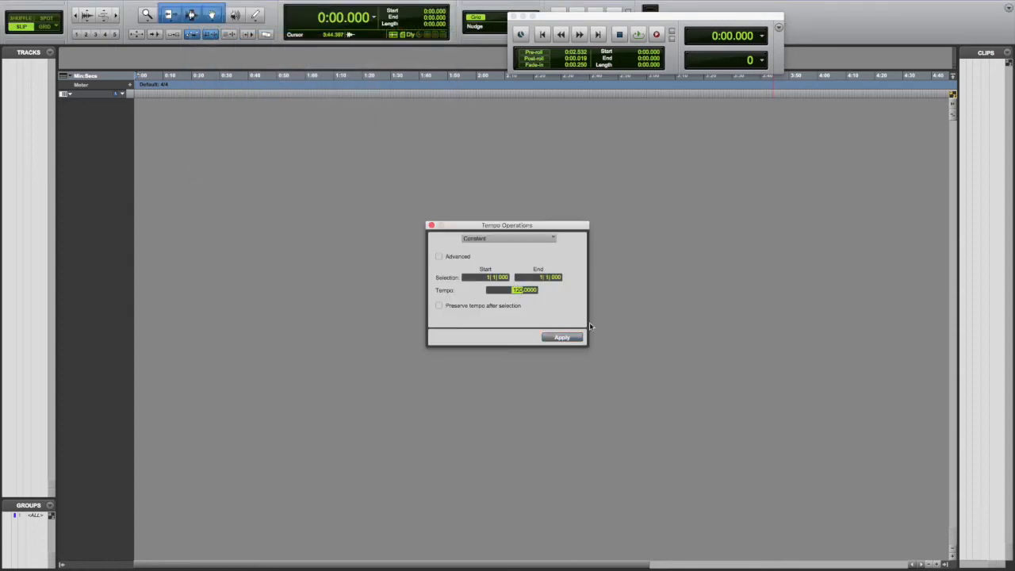
{"action": "type", "text": "80"}
{"action": "key", "text": "Return"}
{"action": "left_click", "coordinate": [559, 340]}
{"action": "left_click", "coordinate": [432, 226]}
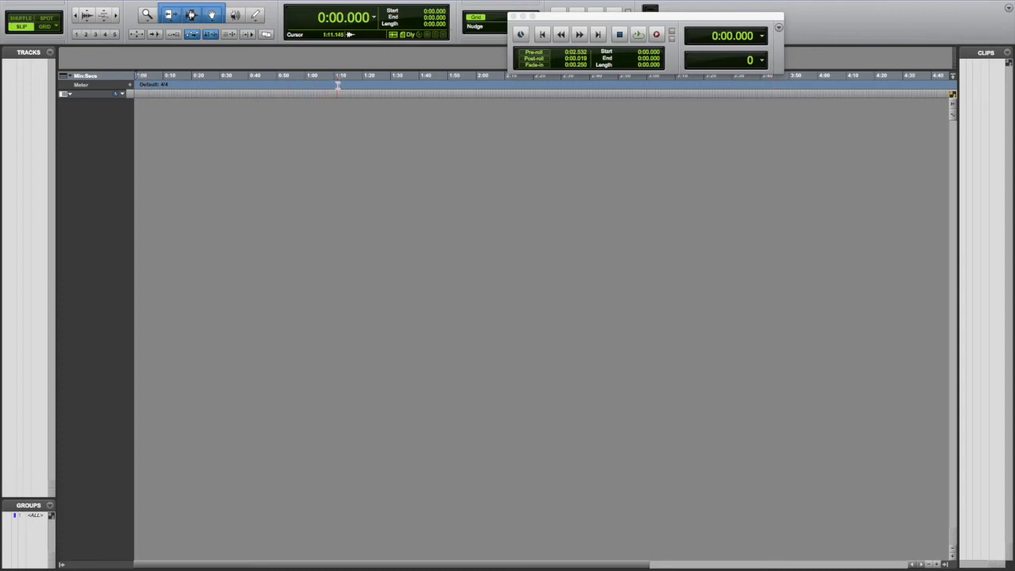
Step: Start an audio import and browse to the "On the wrong Property" stems folder inside "On the wrong Property 89.00" on the desktop
{"action": "left_click", "coordinate": [77, 5]}
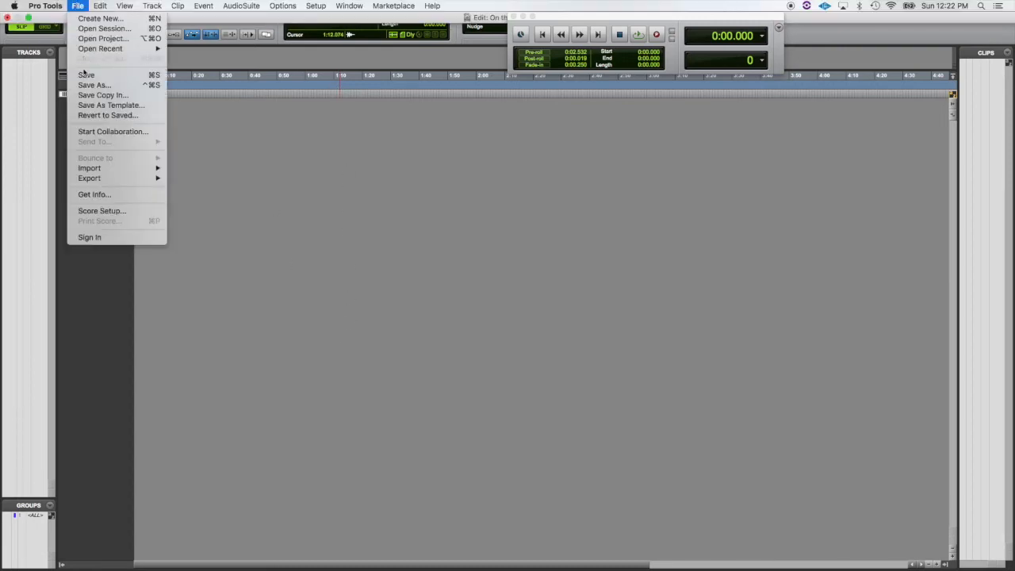
{"action": "mouse_move", "coordinate": [105, 170]}
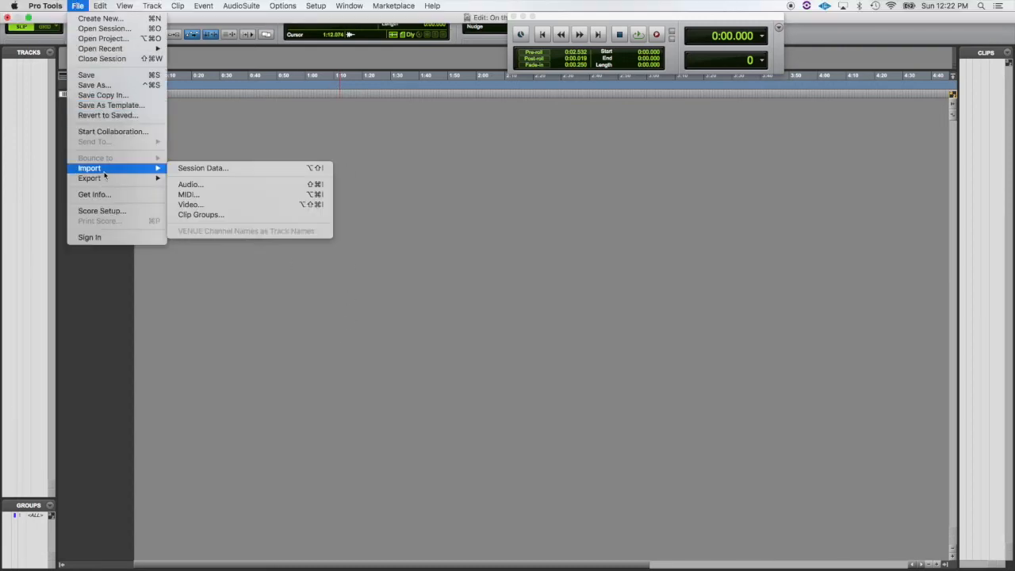
{"action": "left_click", "coordinate": [212, 187]}
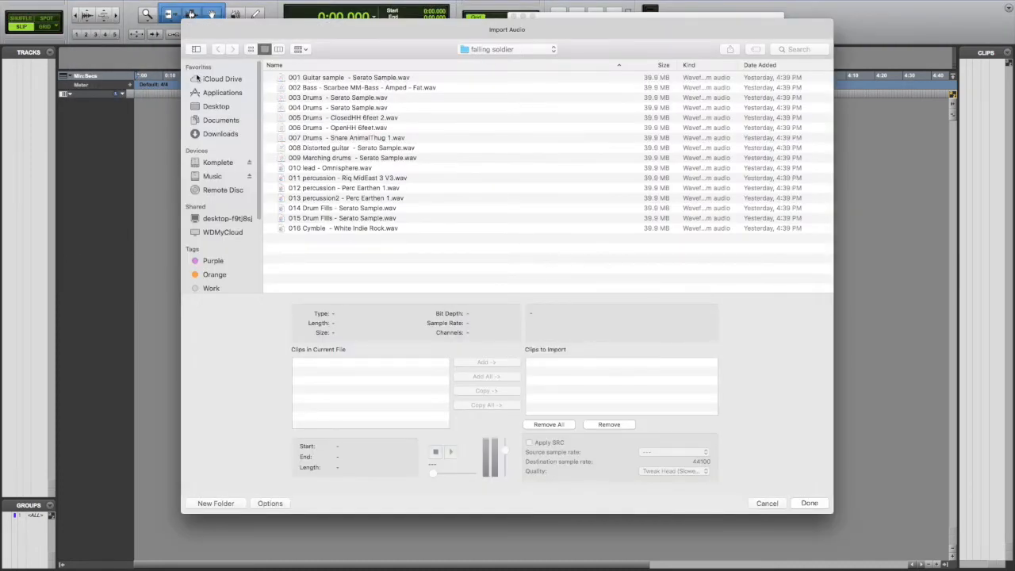
{"action": "left_click", "coordinate": [212, 106]}
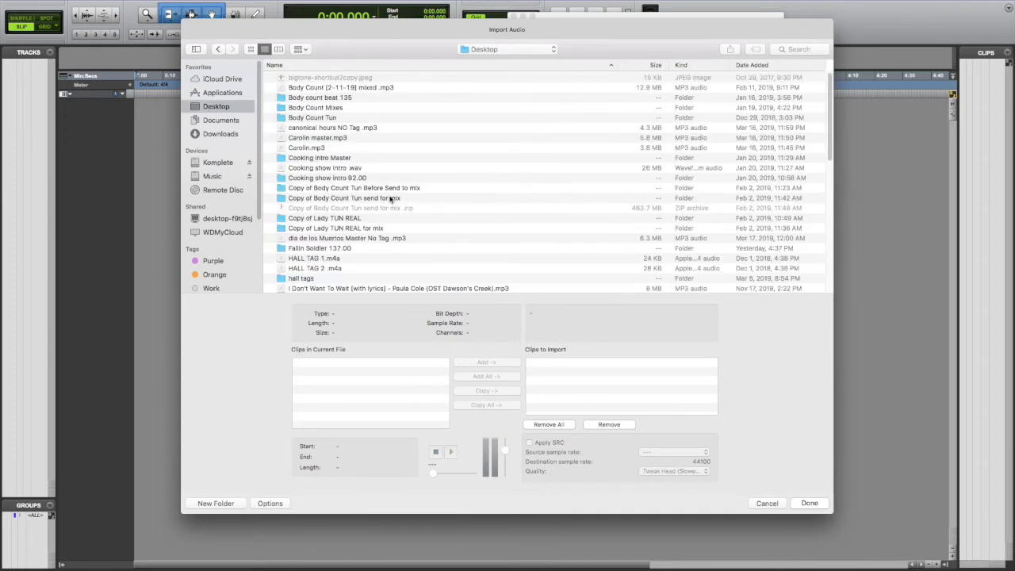
{"action": "scroll", "coordinate": [343, 222], "scroll_direction": "down", "scroll_amount": 10}
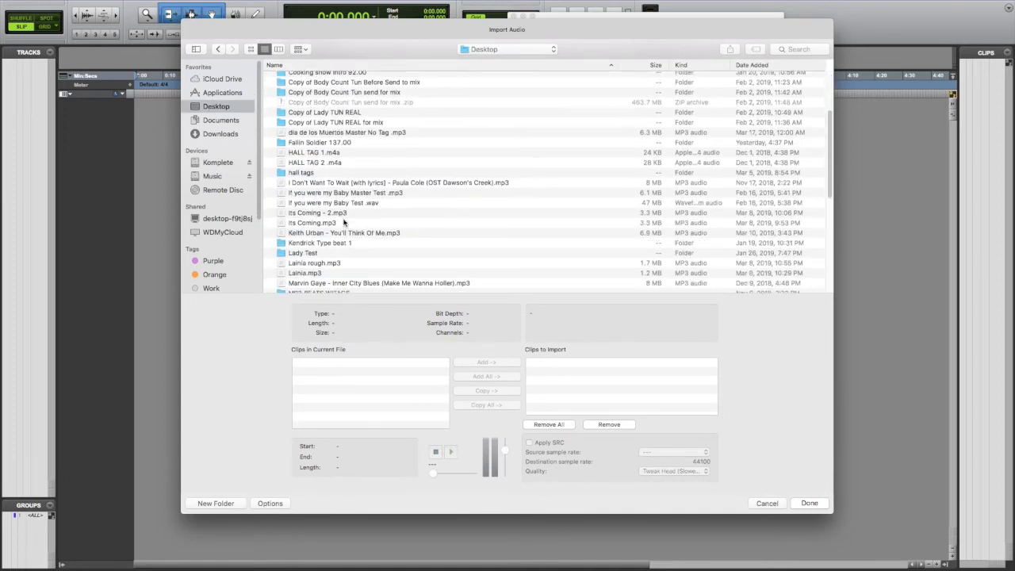
{"action": "double_click", "coordinate": [330, 248]}
{"action": "double_click", "coordinate": [280, 78]}
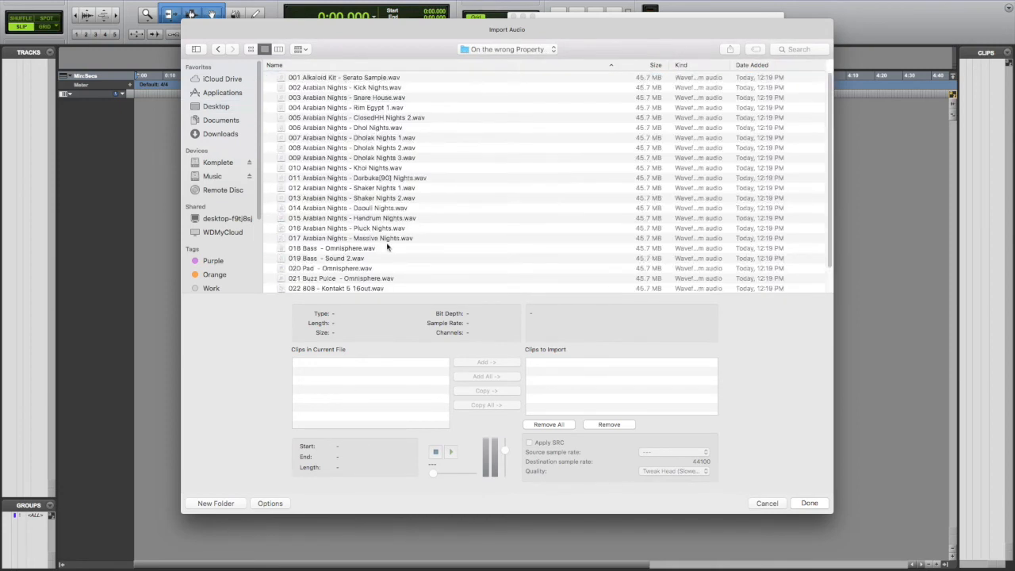
Step: Add all stems from 001 Alkaloid Kit through 025 VOX low to the clips to import and accept the list
{"action": "scroll", "coordinate": [387, 248], "scroll_direction": "down", "scroll_amount": 1}
{"action": "scroll", "coordinate": [387, 248], "scroll_direction": "up", "scroll_amount": 1}
{"action": "left_click", "coordinate": [302, 78]}
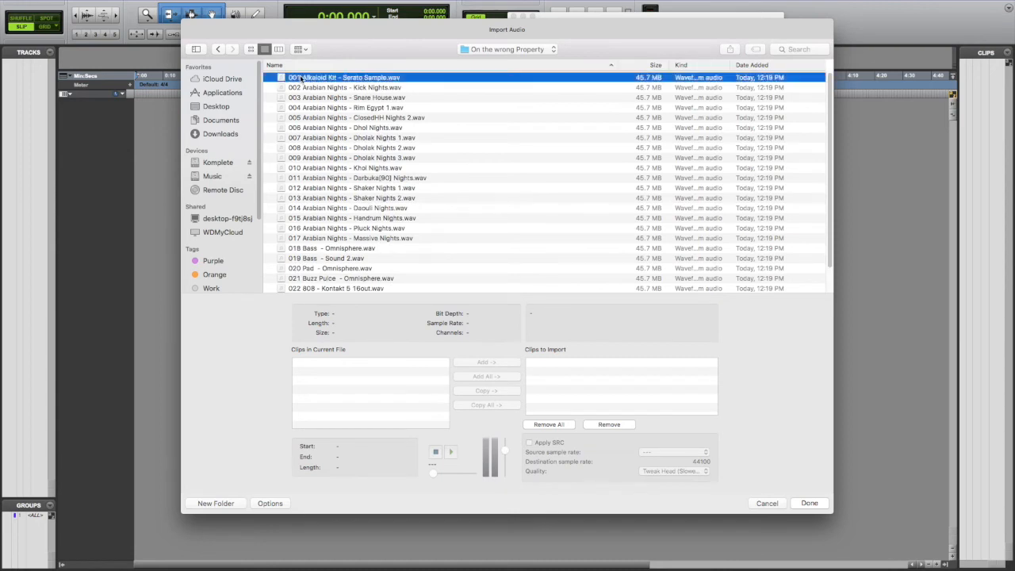
{"action": "scroll", "coordinate": [379, 232], "scroll_direction": "down", "scroll_amount": 1}
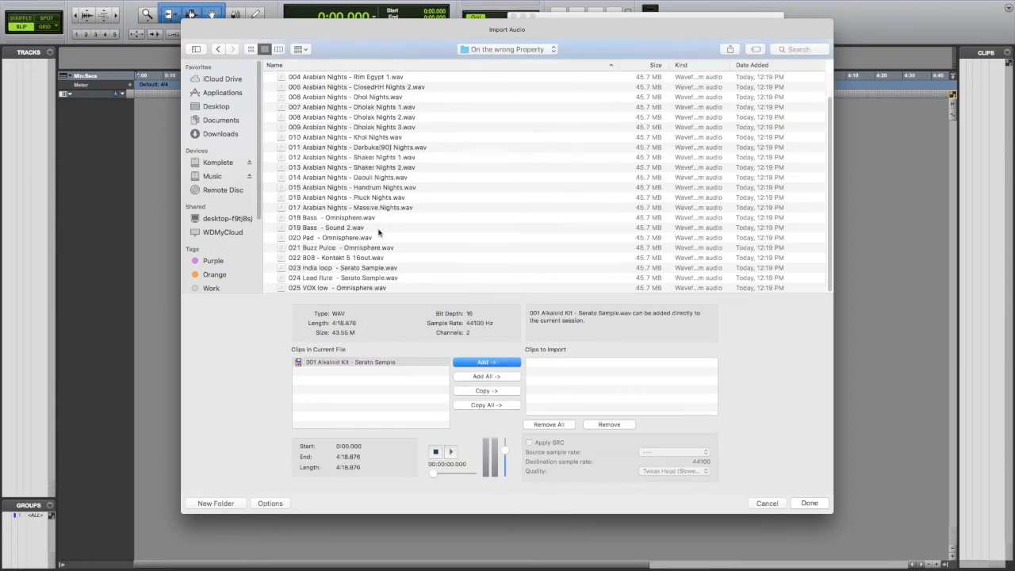
{"action": "left_click", "coordinate": [347, 288], "text": "shift"}
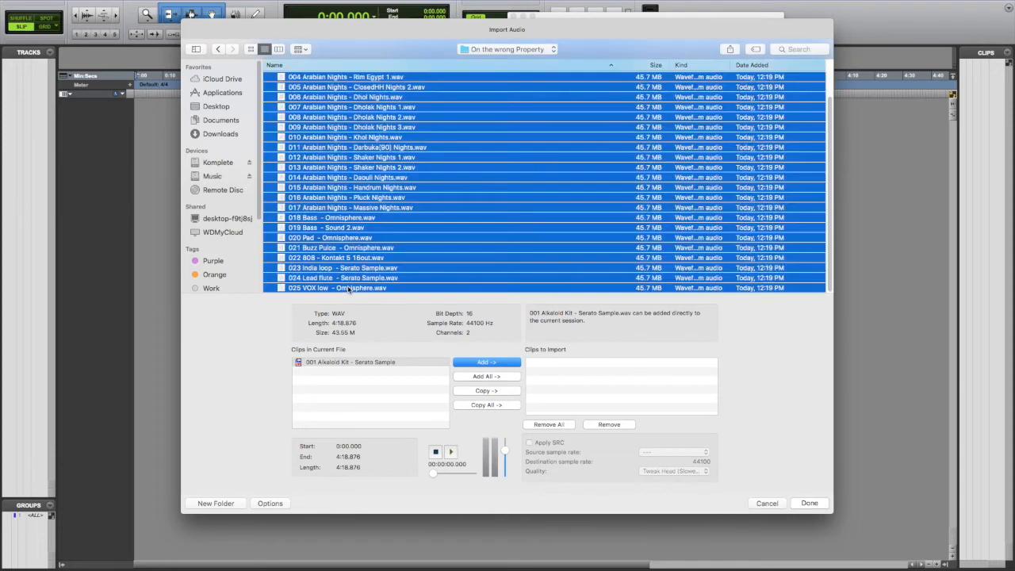
{"action": "left_click", "coordinate": [490, 363]}
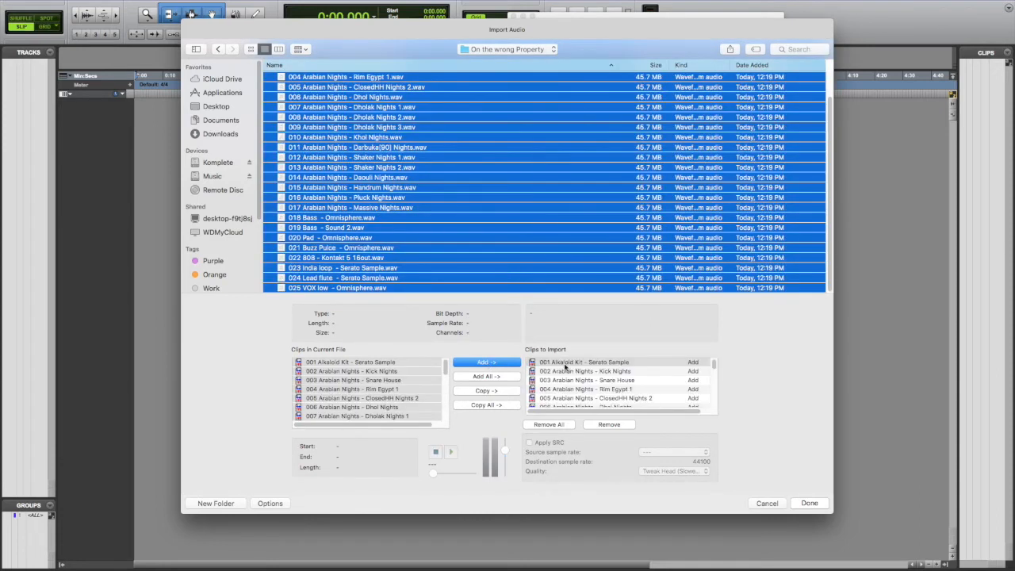
{"action": "left_click", "coordinate": [808, 502]}
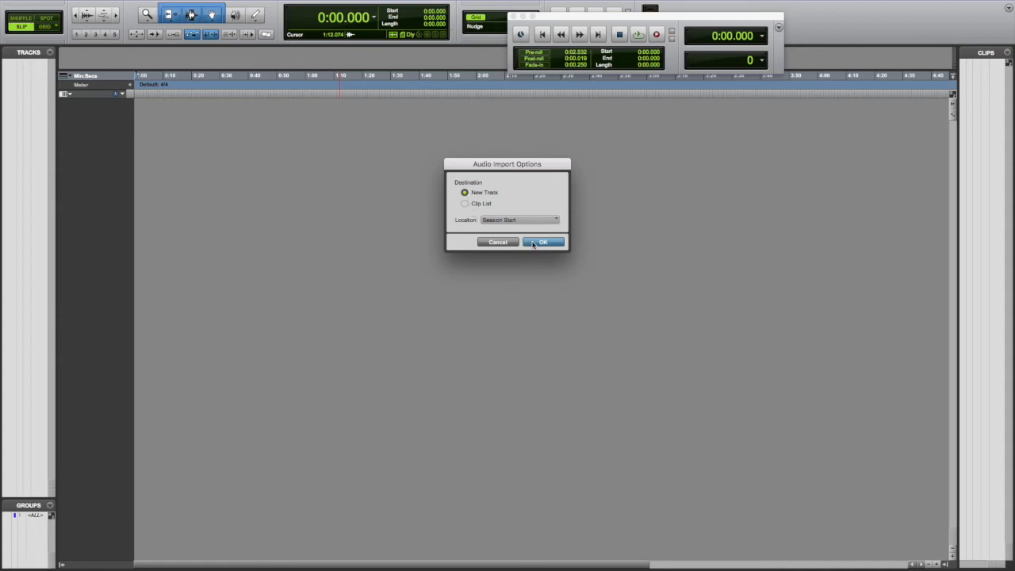
Step: Import the stems to new tracks located at Session Start and look over the created tracks
{"action": "left_click", "coordinate": [501, 223]}
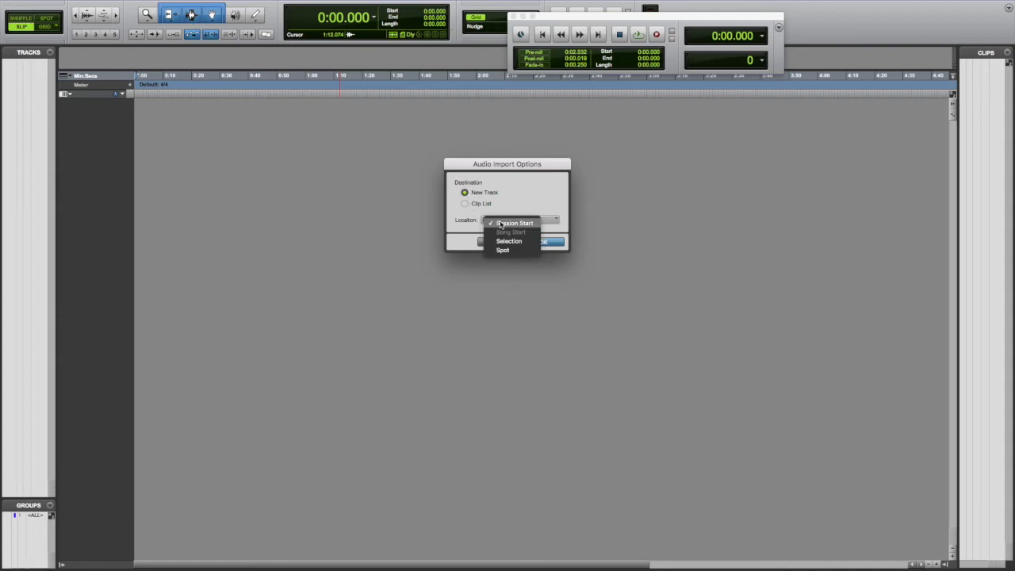
{"action": "left_click", "coordinate": [537, 198]}
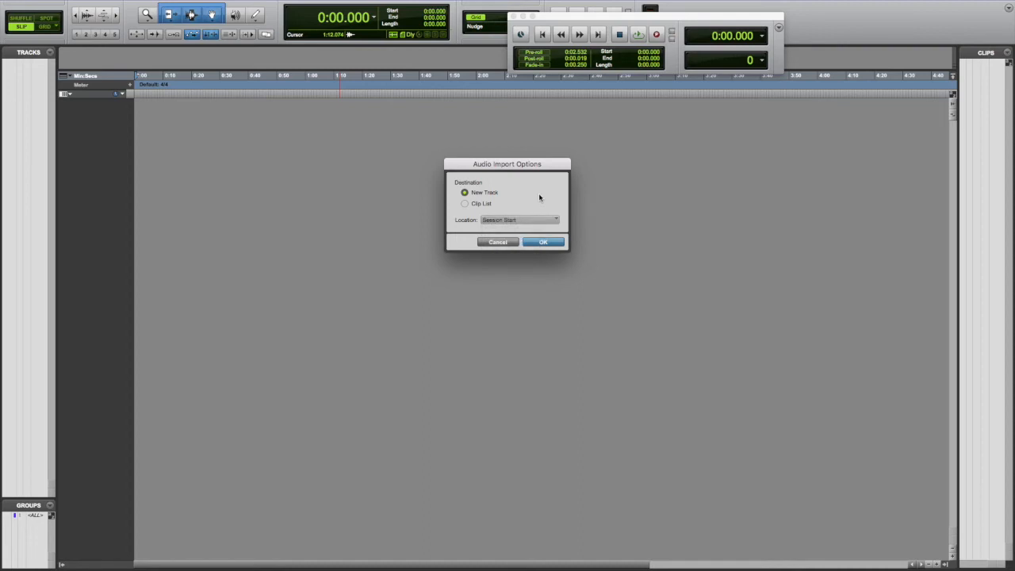
{"action": "left_click", "coordinate": [542, 243]}
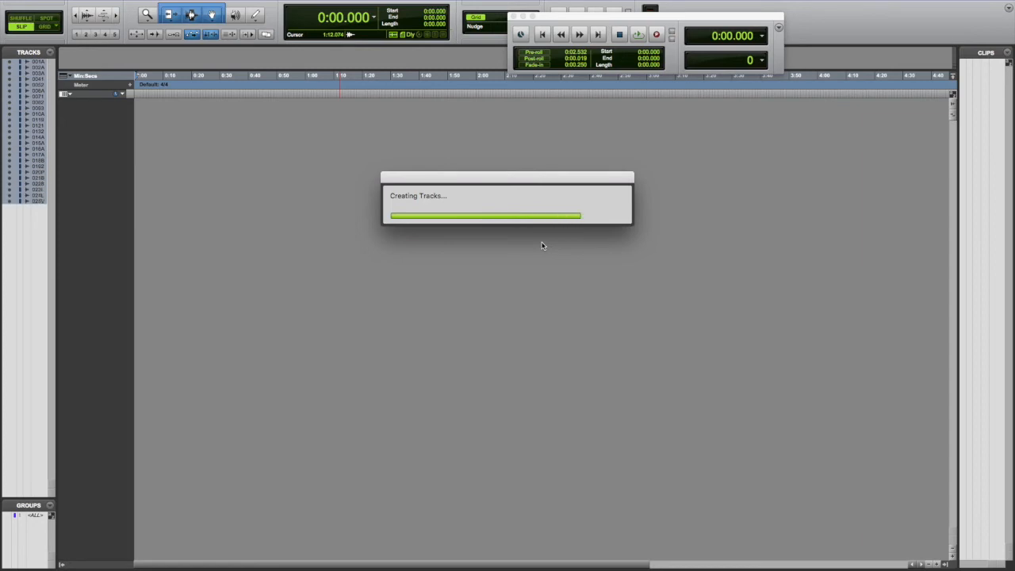
{"action": "scroll", "coordinate": [437, 378], "scroll_direction": "down", "scroll_amount": 4}
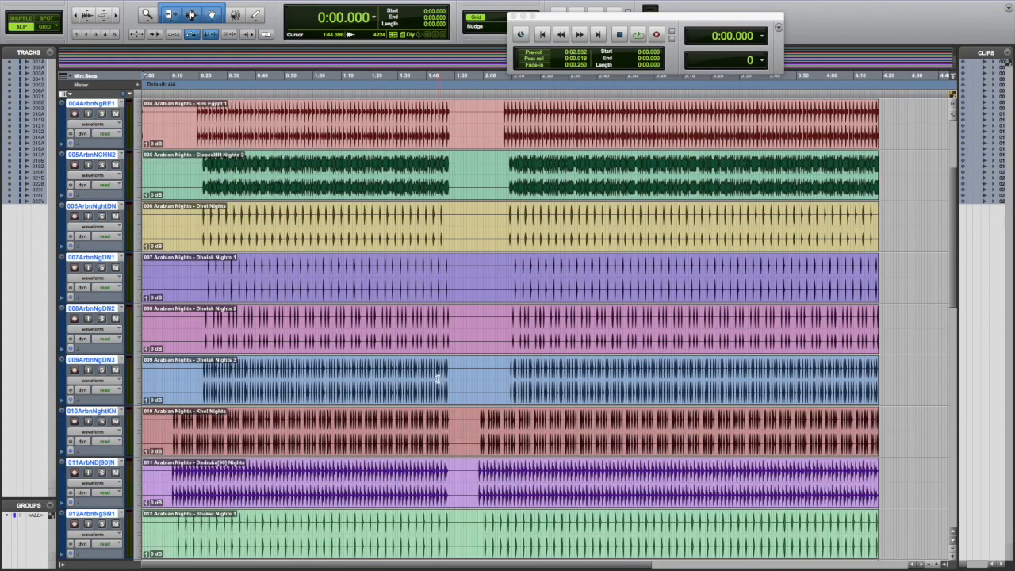
{"action": "scroll", "coordinate": [436, 378], "scroll_direction": "down", "scroll_amount": 13}
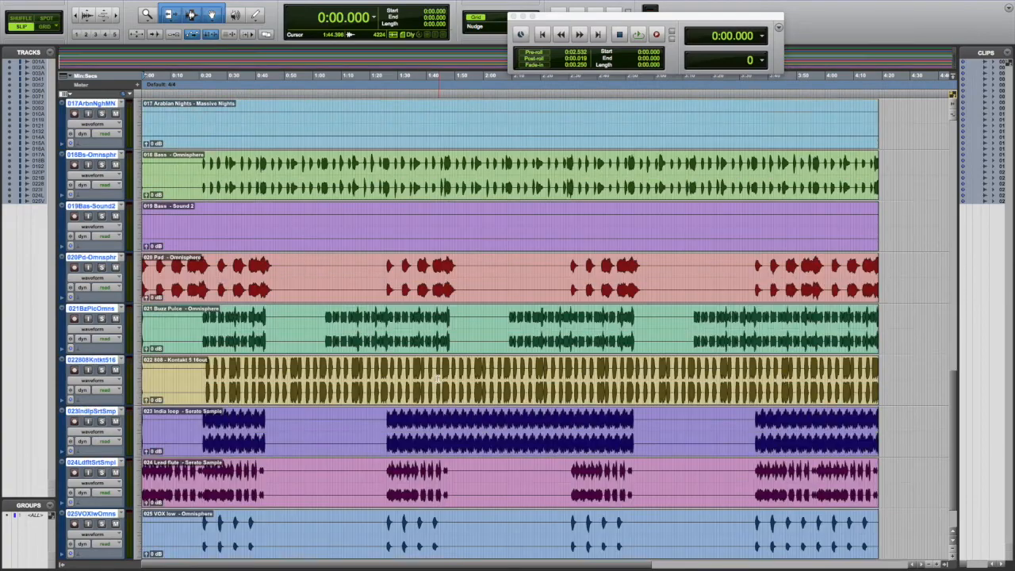
Step: Delete the silent track 013 Arabian Nights - Shaker Nights 2 together with its active clip
{"action": "scroll", "coordinate": [437, 380], "scroll_direction": "down", "scroll_amount": 1}
{"action": "scroll", "coordinate": [437, 378], "scroll_direction": "up", "scroll_amount": 8}
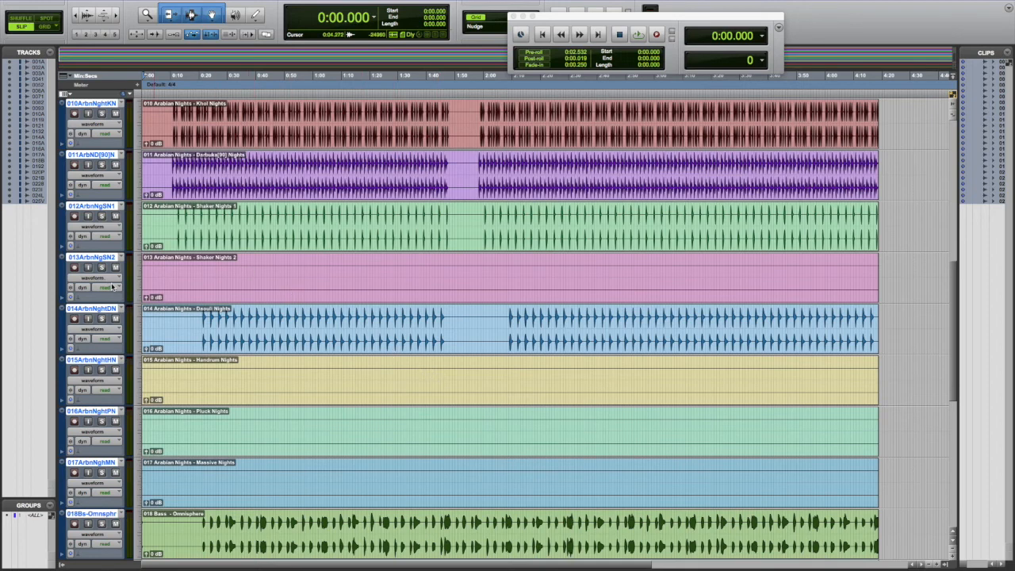
{"action": "left_click", "coordinate": [97, 262]}
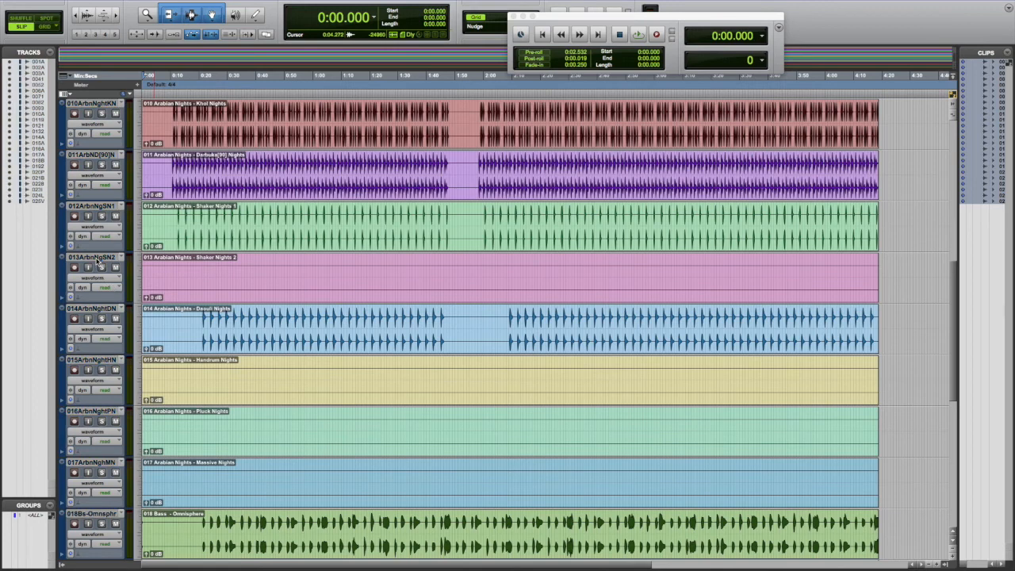
{"action": "left_click", "coordinate": [96, 260]}
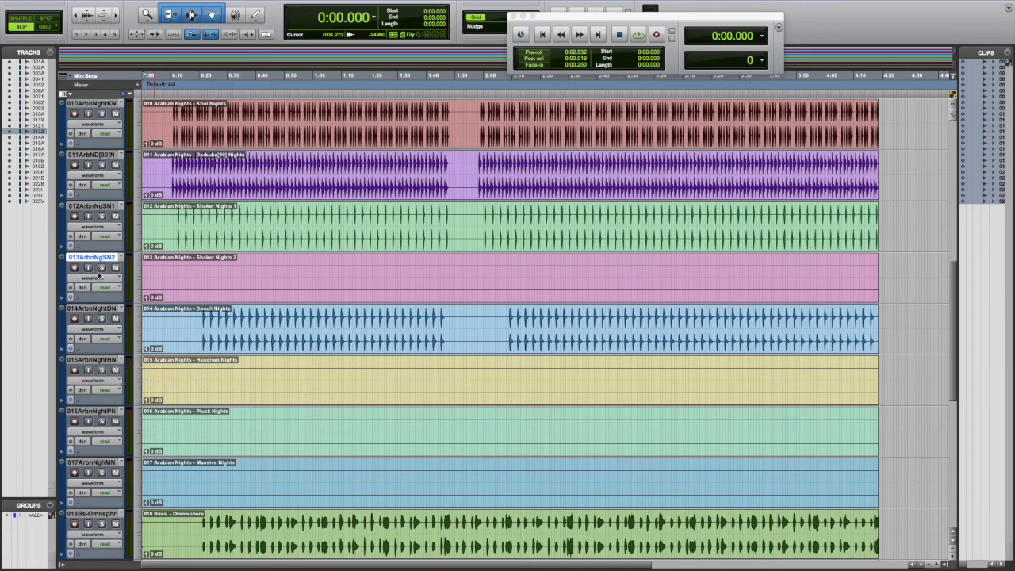
{"action": "right_click", "coordinate": [93, 258]}
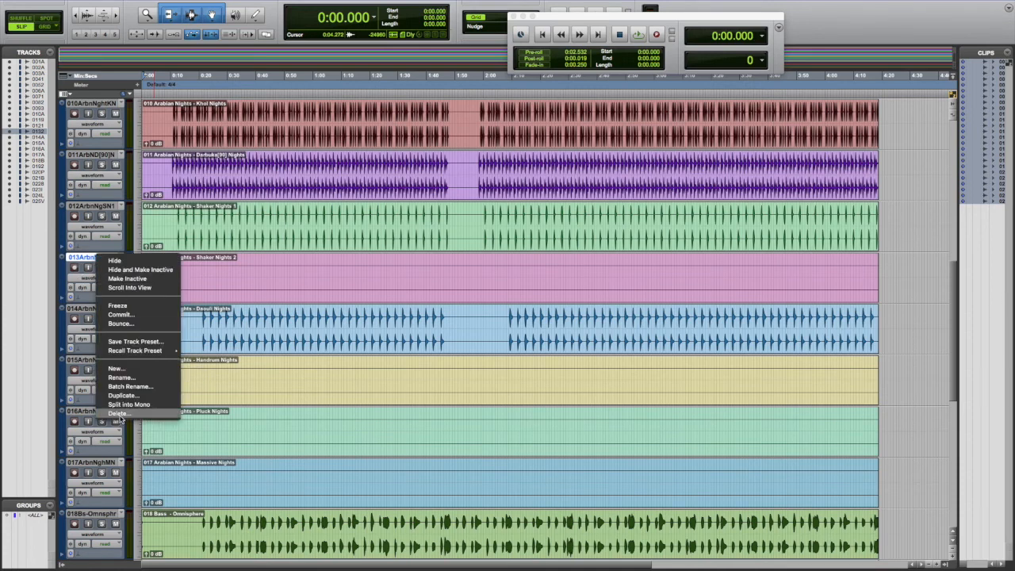
{"action": "left_click", "coordinate": [111, 387]}
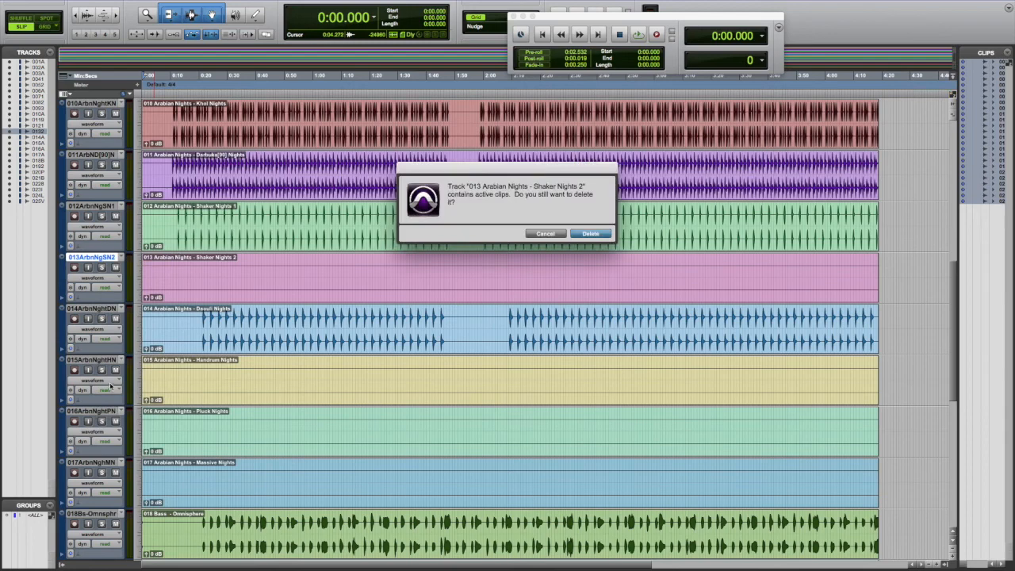
{"action": "left_click", "coordinate": [590, 233]}
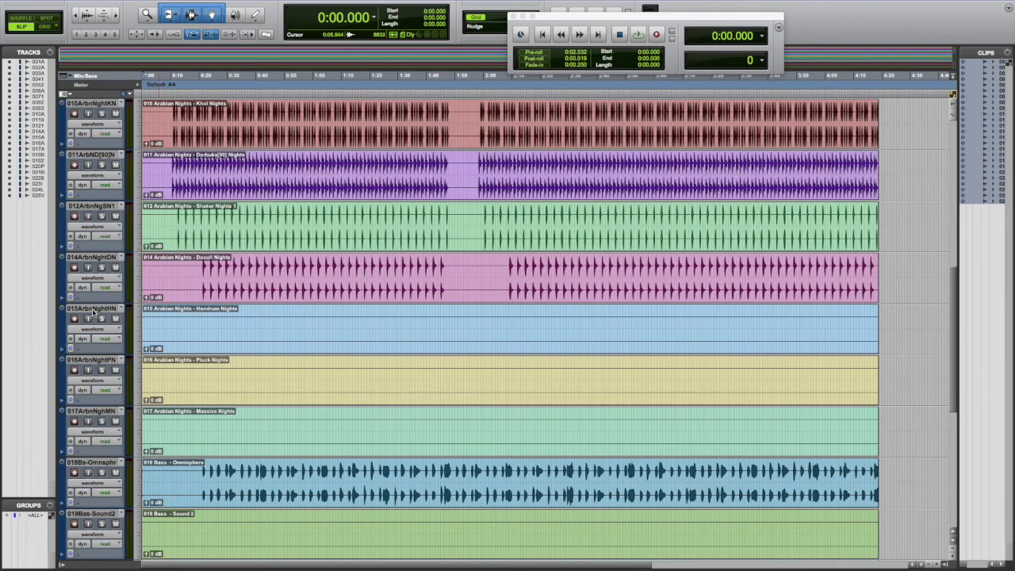
Step: Select the ALL group, play the session from the start to check the remaining stems and their levels, and stop playback
{"action": "scroll", "coordinate": [507, 317], "scroll_direction": "up", "scroll_amount": 10}
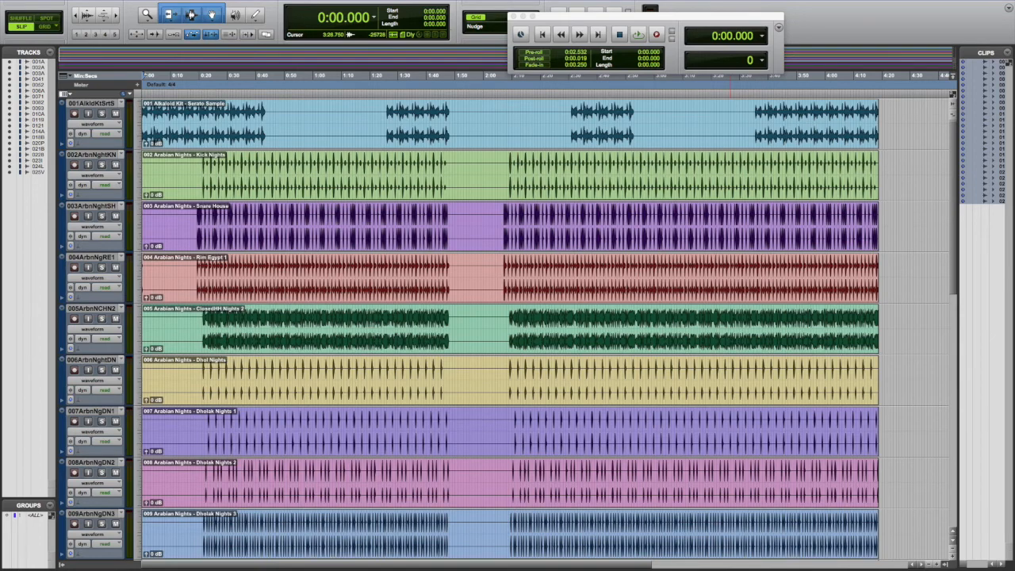
{"action": "left_click", "coordinate": [35, 515]}
{"action": "left_click", "coordinate": [637, 35]}
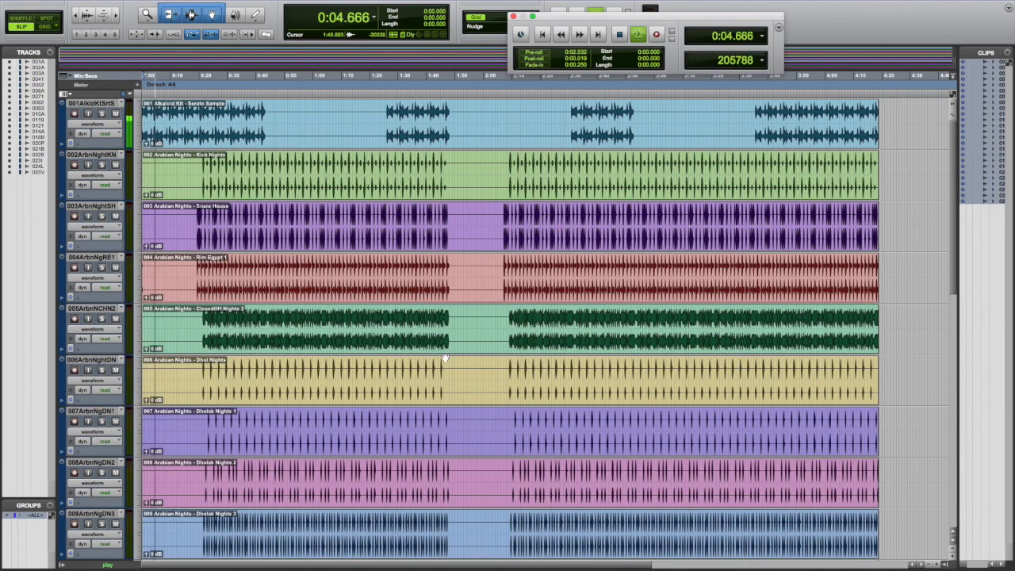
{"action": "scroll", "coordinate": [445, 359], "scroll_direction": "down", "scroll_amount": 1}
{"action": "scroll", "coordinate": [445, 358], "scroll_direction": "down", "scroll_amount": 4}
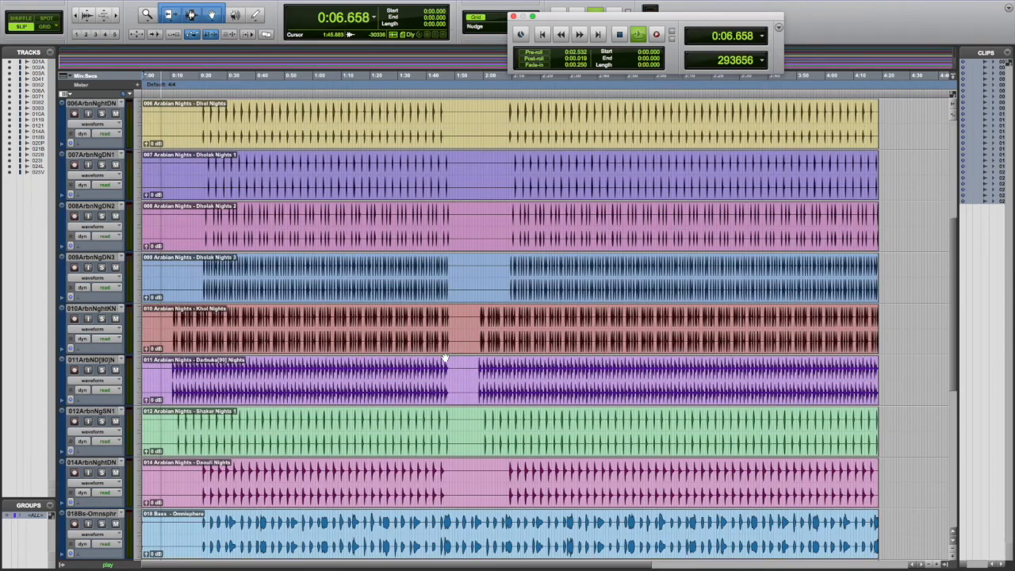
{"action": "scroll", "coordinate": [445, 358], "scroll_direction": "down", "scroll_amount": 1}
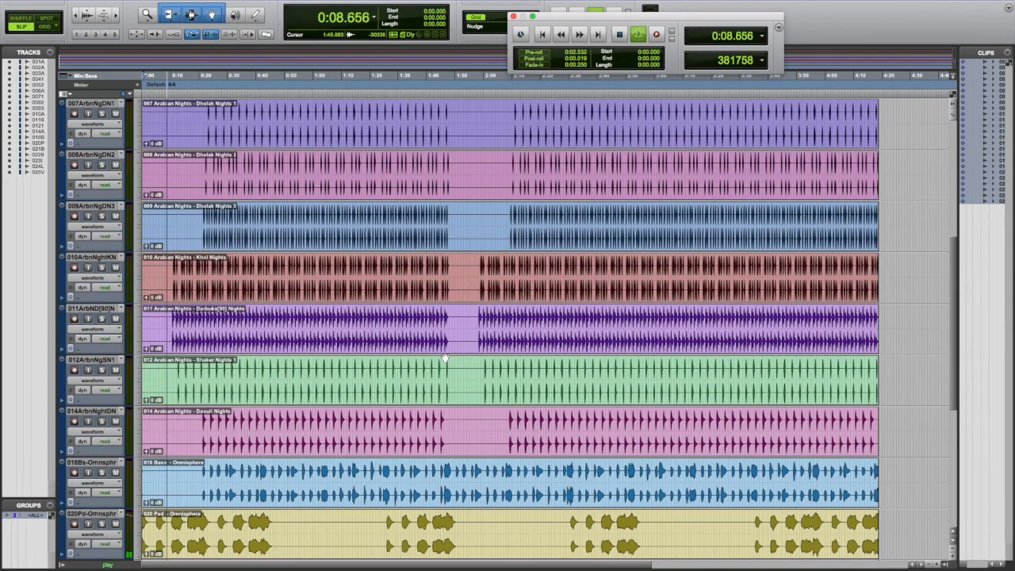
{"action": "scroll", "coordinate": [445, 358], "scroll_direction": "up", "scroll_amount": 4}
{"action": "scroll", "coordinate": [444, 358], "scroll_direction": "up", "scroll_amount": 2}
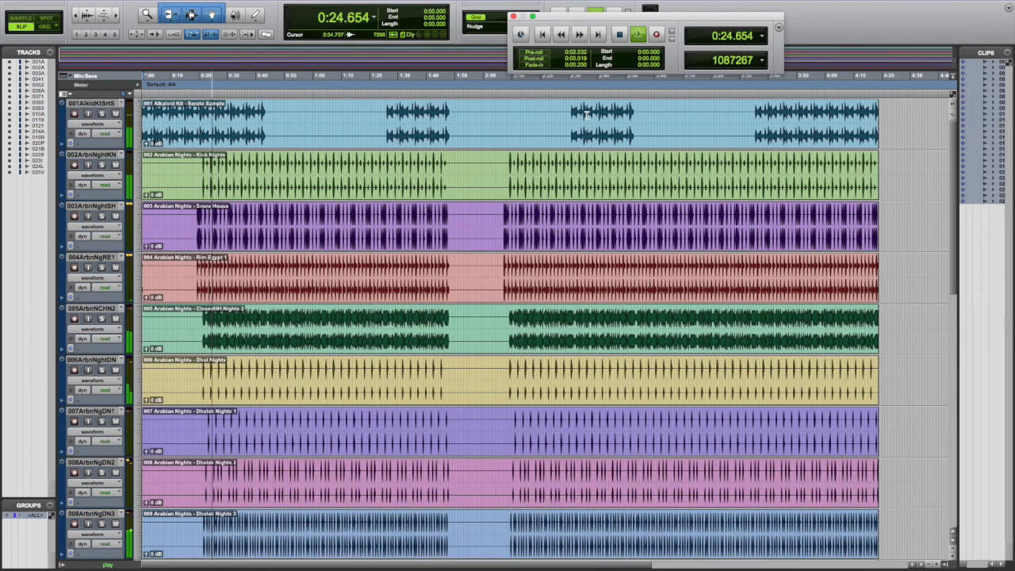
{"action": "left_click", "coordinate": [619, 35]}
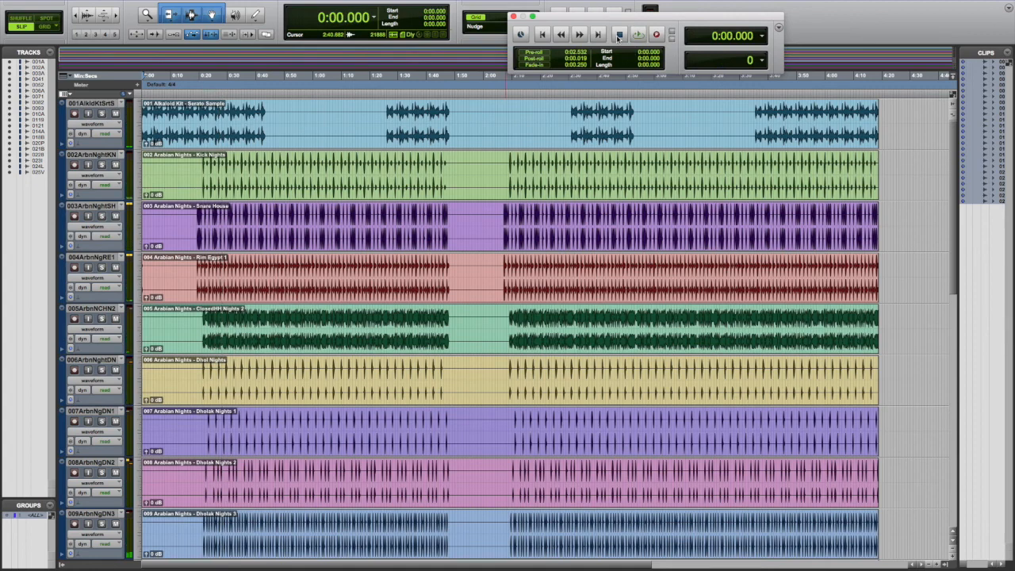